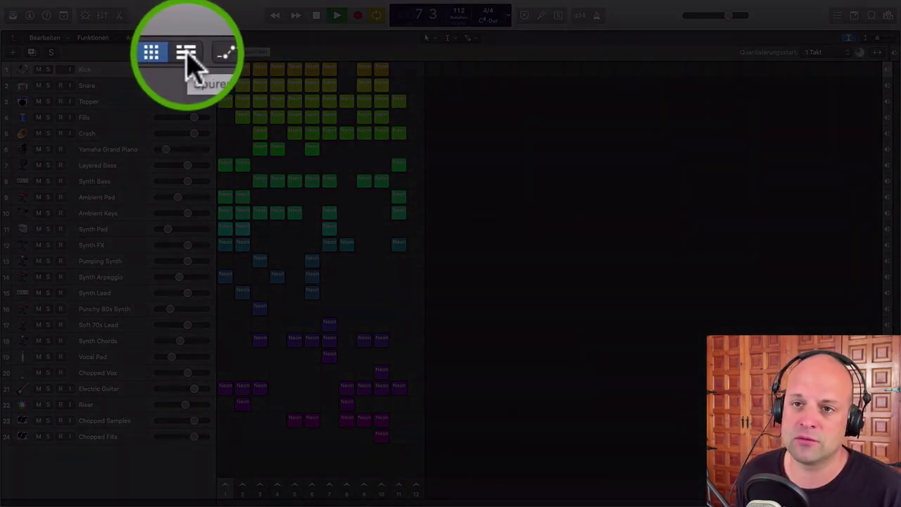
Show the tracks area beside the Live Loops grid, give it more width, and stop playback
click(187, 37)
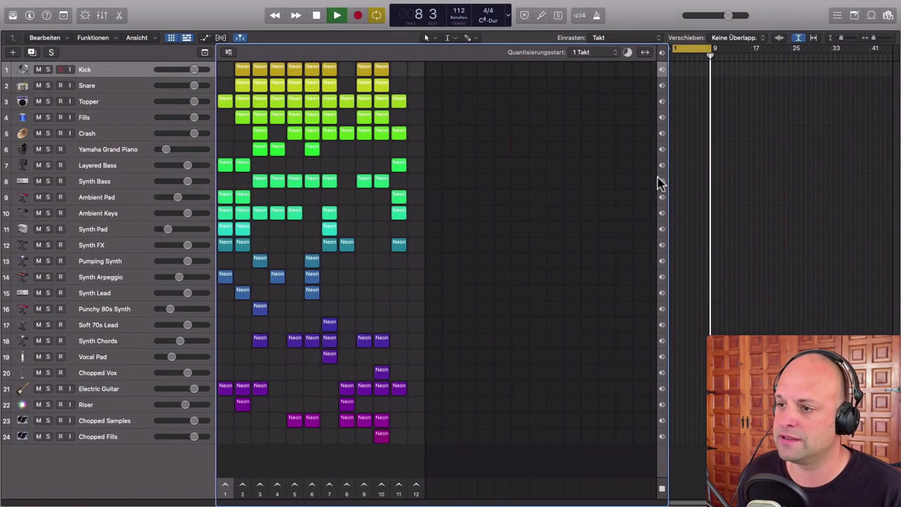
drag(666, 200, 545, 200)
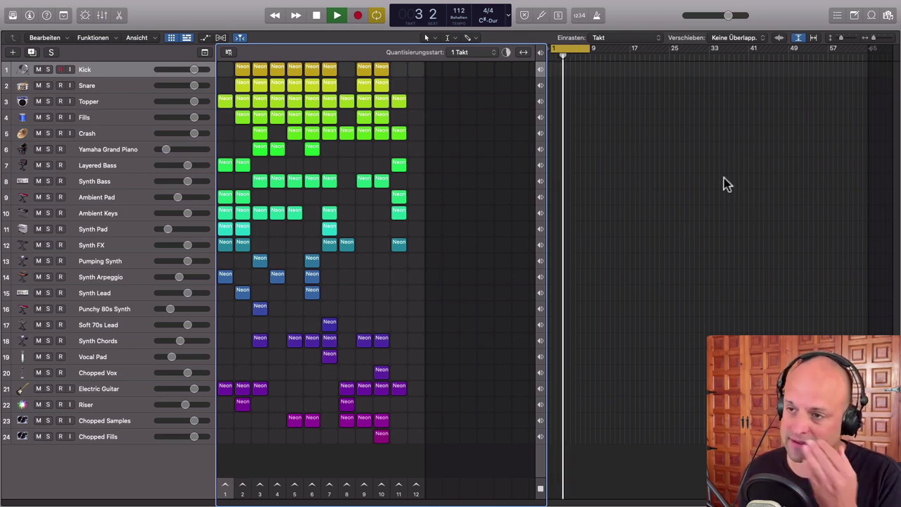
key(space)
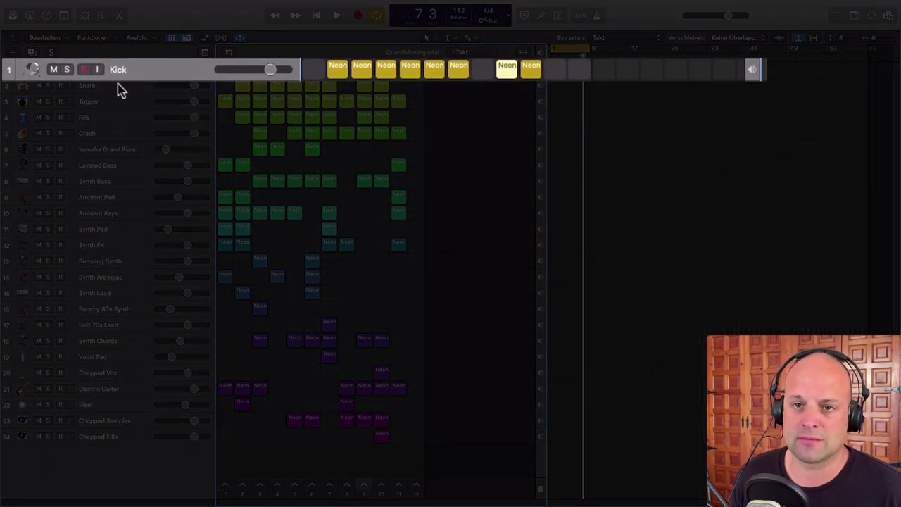
Step down through the tracks from Kick to Synth Bass
key(Down)
key(Down)
key(Down)
key(Down)
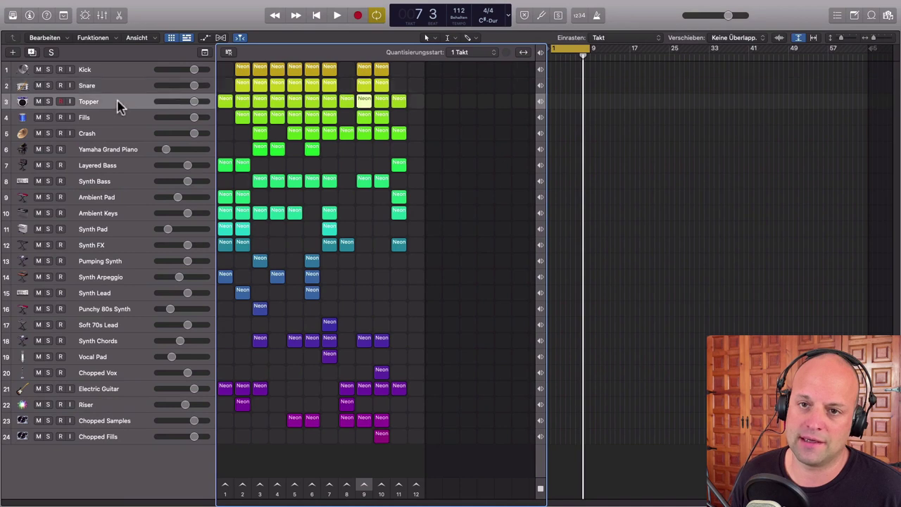
key(Down)
key(Down)
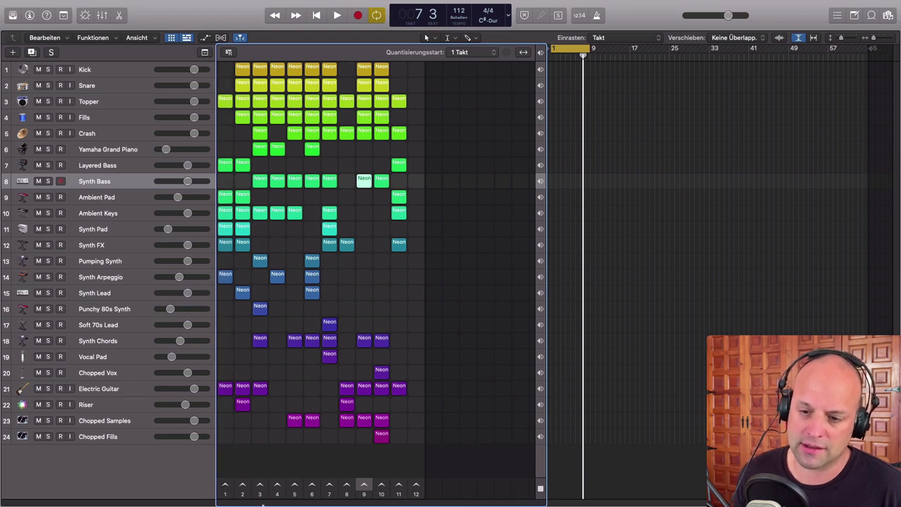
Audition scenes 1, 5 and 6, triggering empty scene 12 to silence the grid in between, and stop playback
click(226, 490)
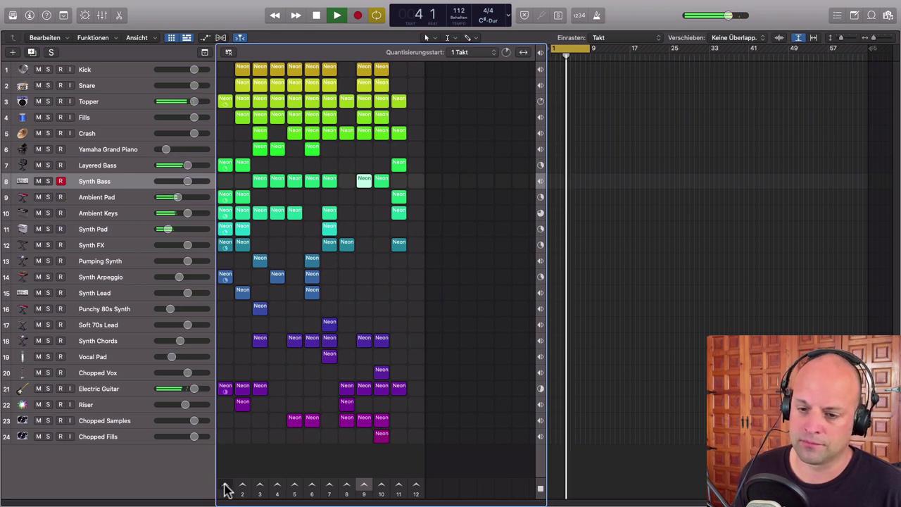
click(416, 487)
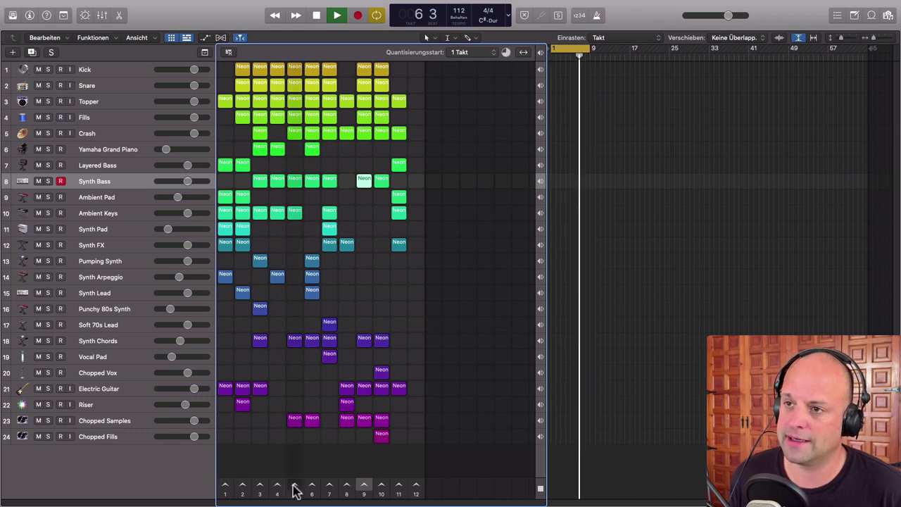
click(295, 486)
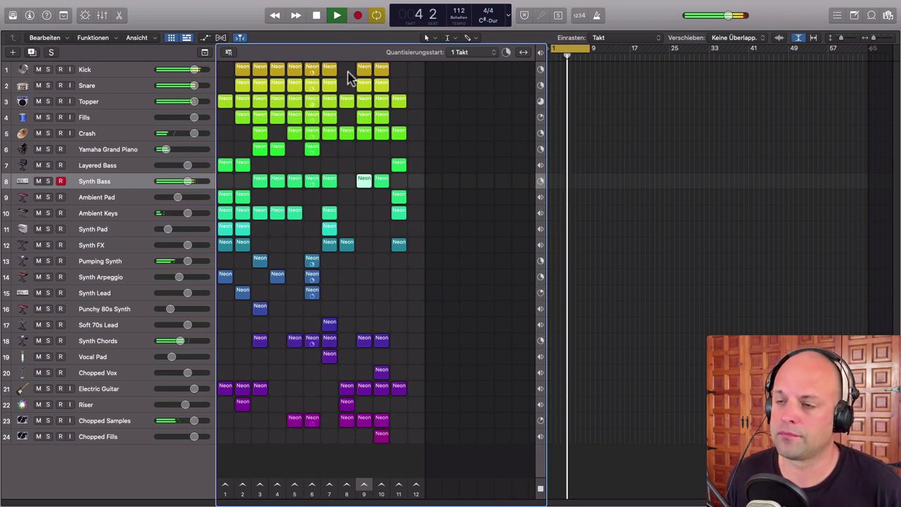
click(418, 484)
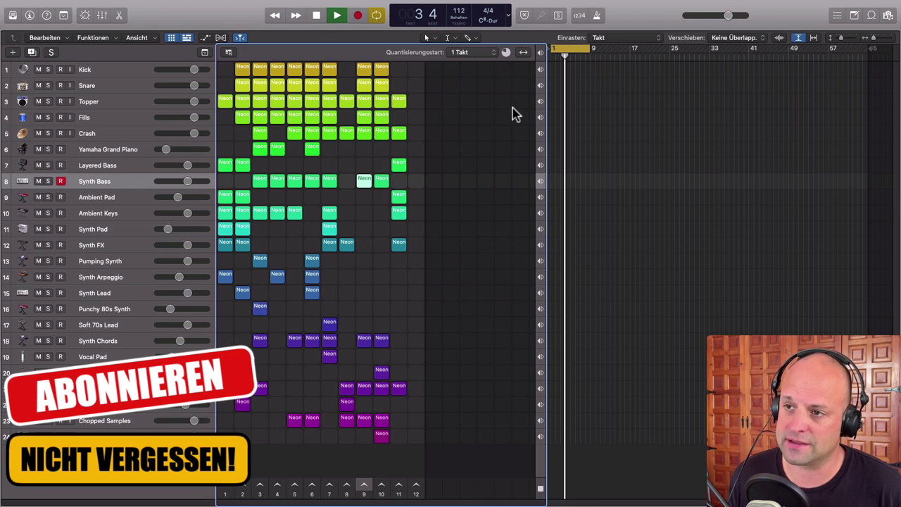
key(space)
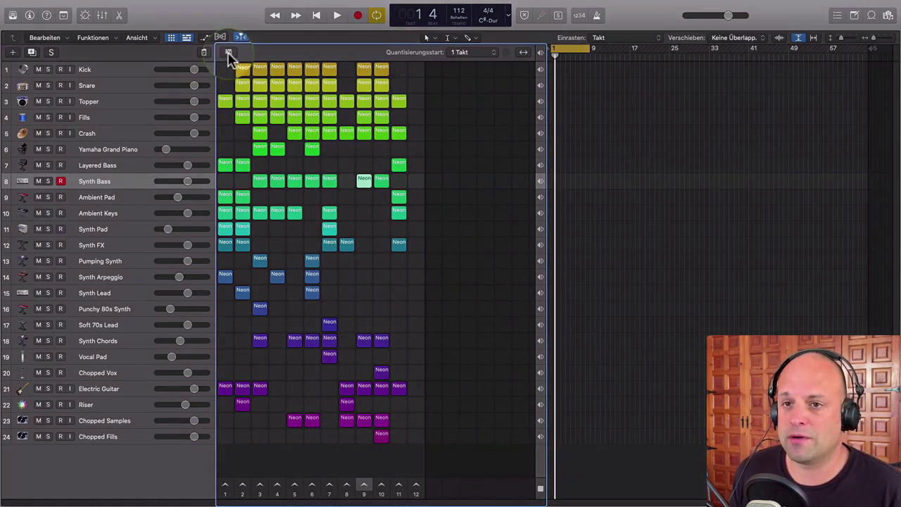
Enable performance recording for the Live Loops grid and turn off the cycle range
click(229, 52)
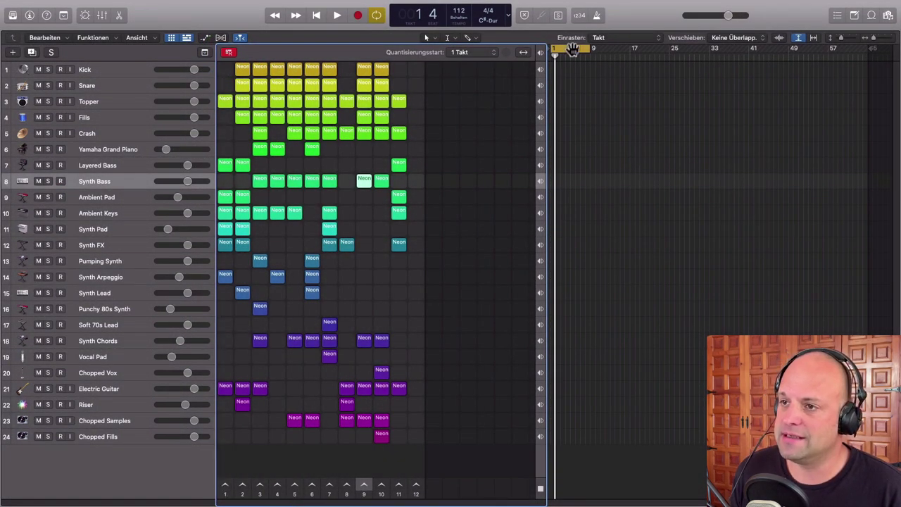
click(563, 60)
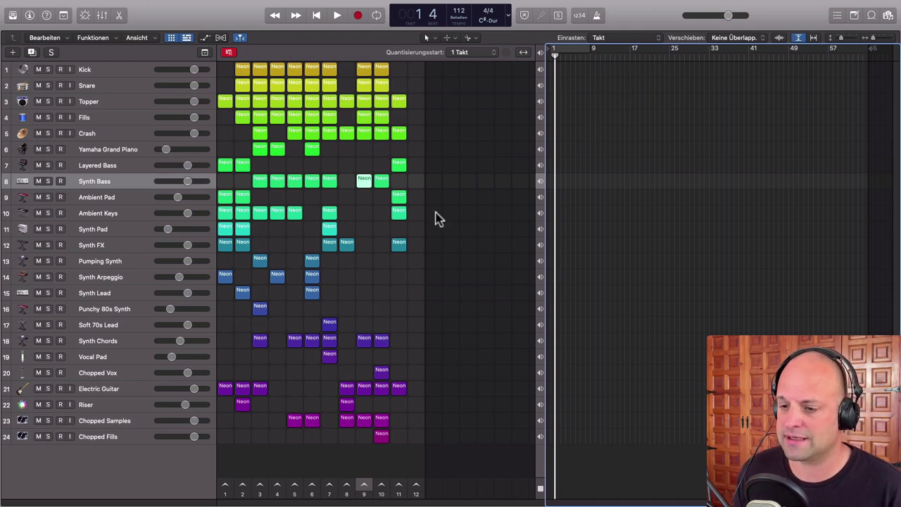
click(541, 491)
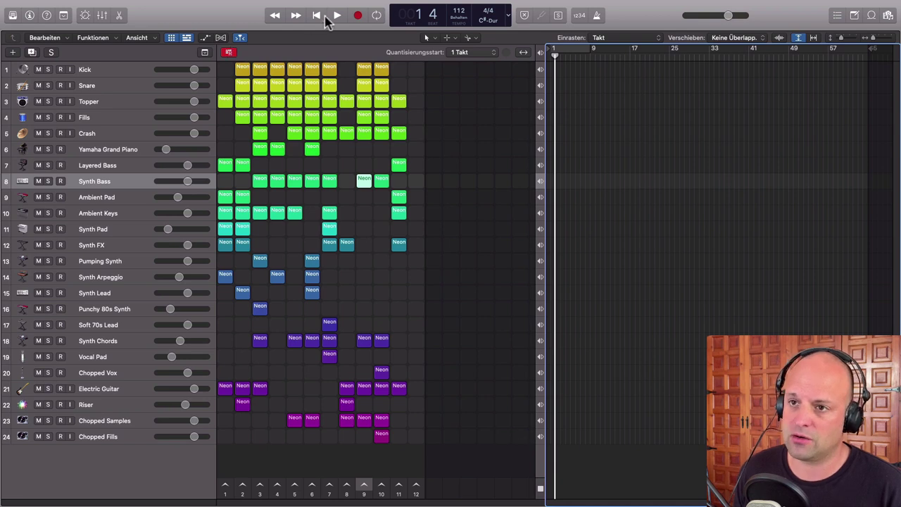
Record a performance into the tracks area from the start, triggering scenes 1, 2, 3, 8, 9 and 11 in turn
click(331, 15)
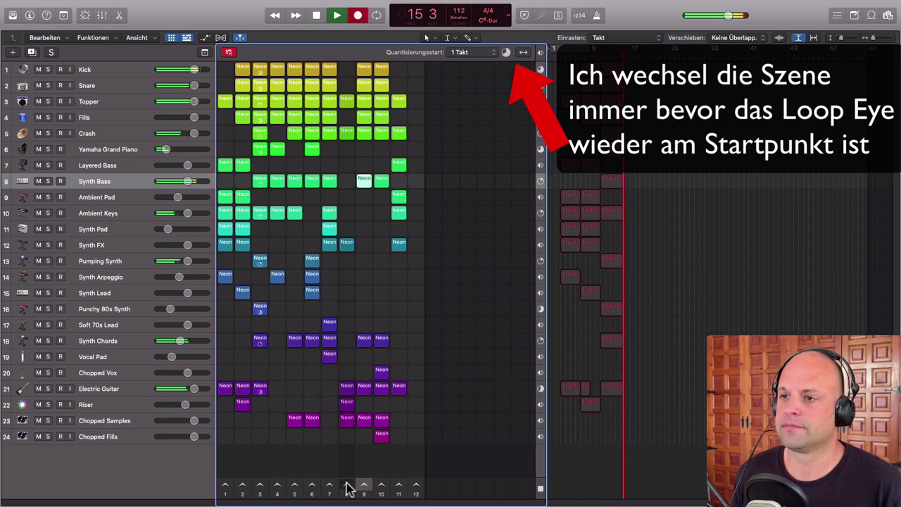
click(348, 486)
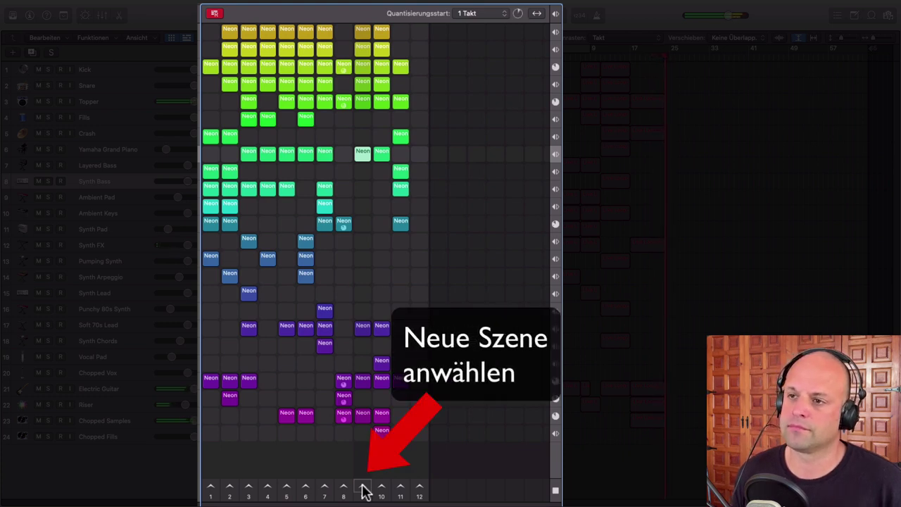
click(364, 492)
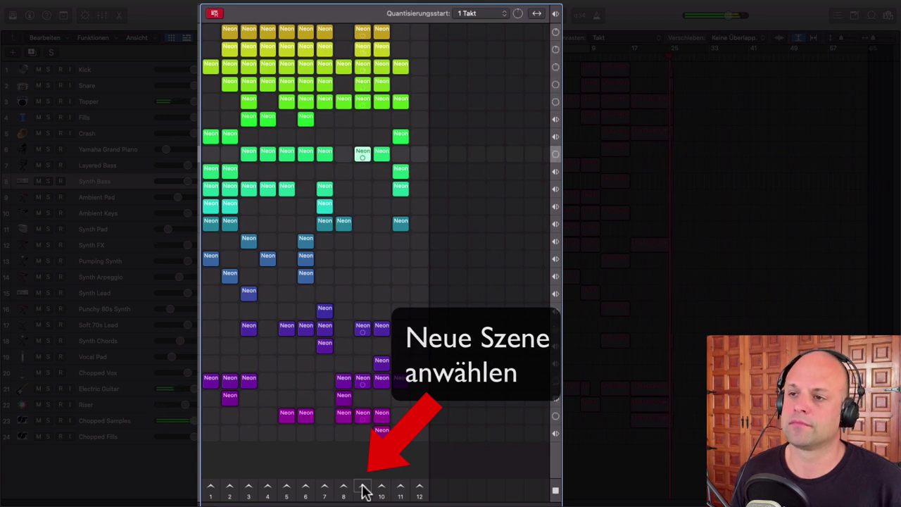
click(401, 487)
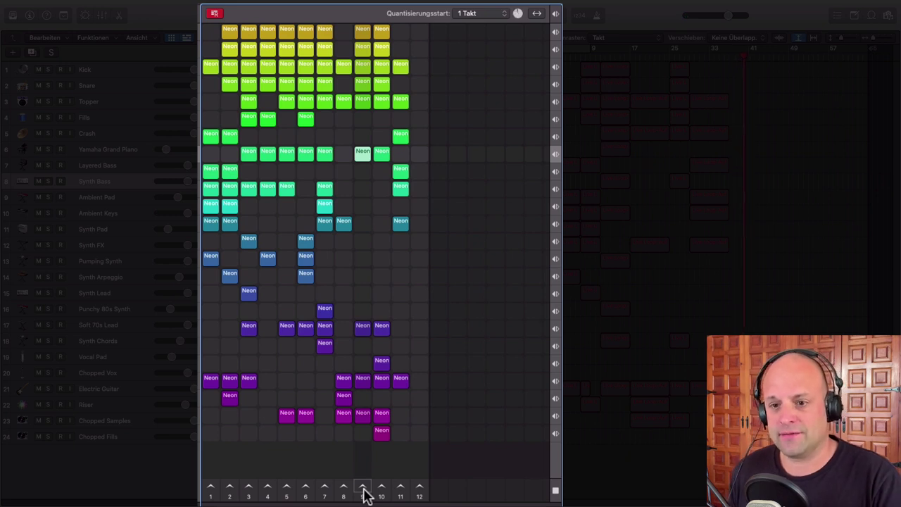
click(363, 490)
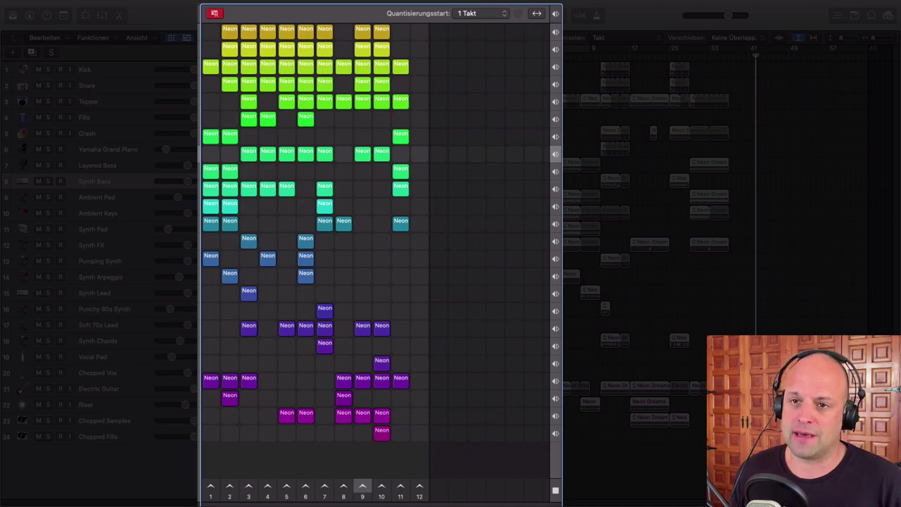
Turn off performance recording and switch the Kick track's playback from the grid to its recorded regions
click(215, 14)
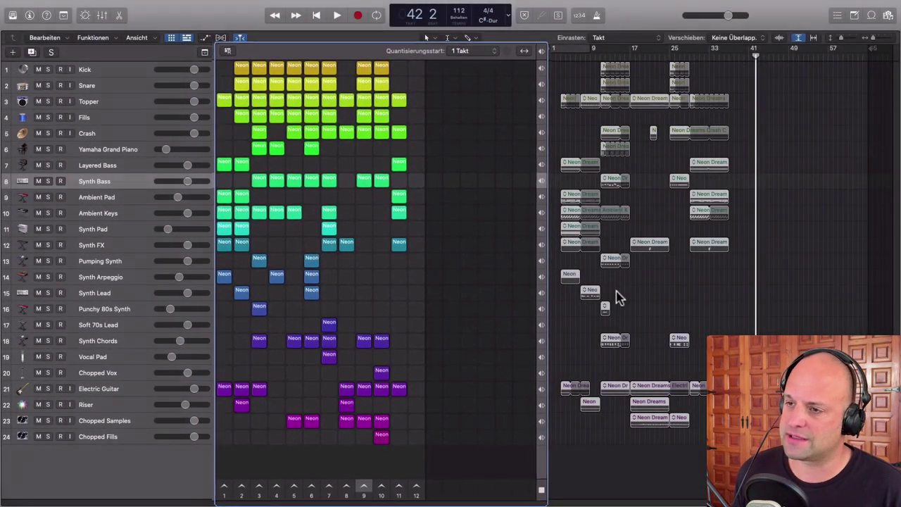
key(Tab)
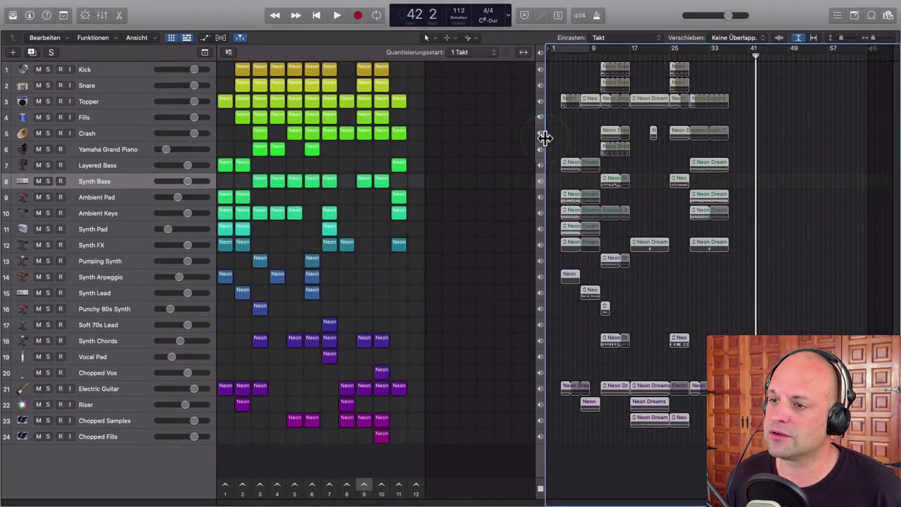
drag(542, 137, 467, 141)
click(468, 69)
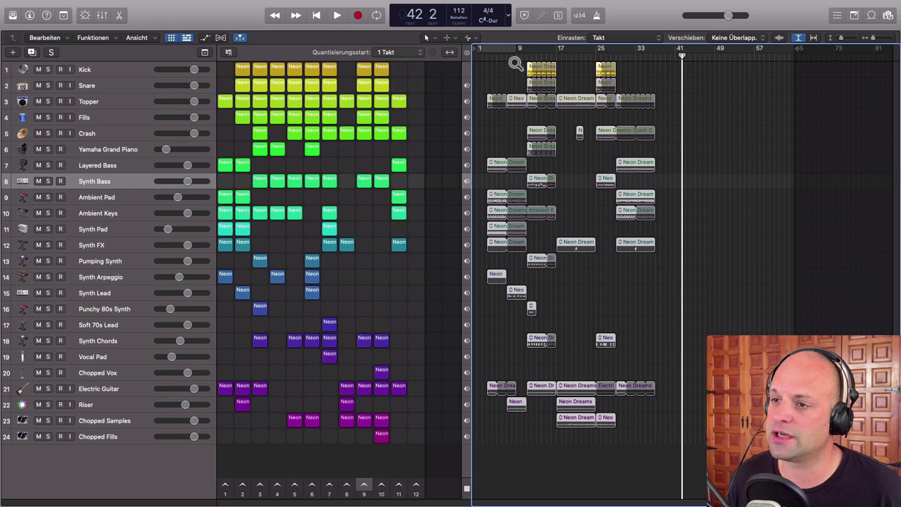
Examine the recorded Kick and Snare regions up close, including how they repeat across the arrangement
drag(516, 64, 667, 95)
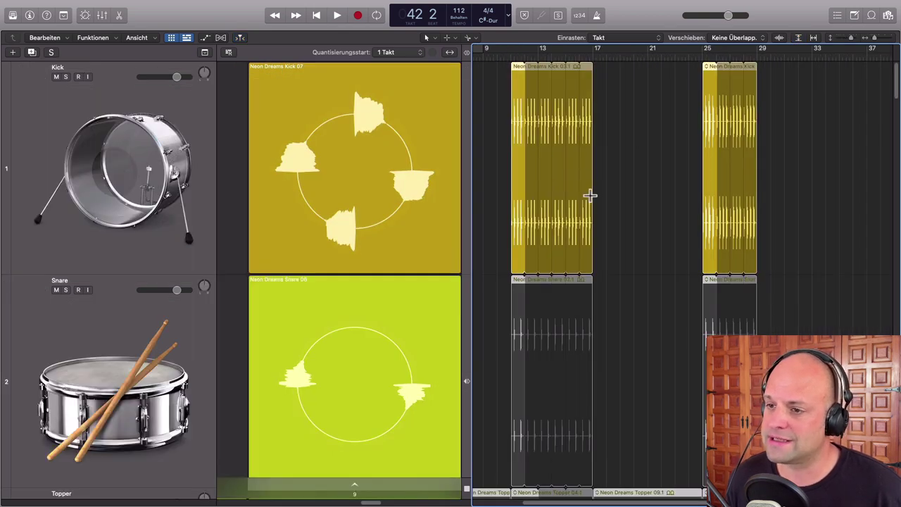
scroll(593, 199, up, 5)
scroll(640, 148, right, 1)
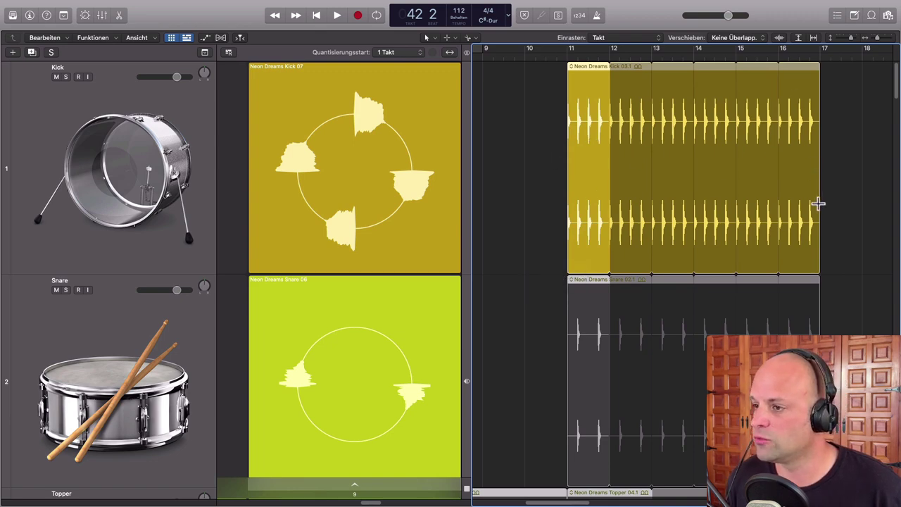
scroll(673, 259, down, 5)
scroll(664, 258, down, 5)
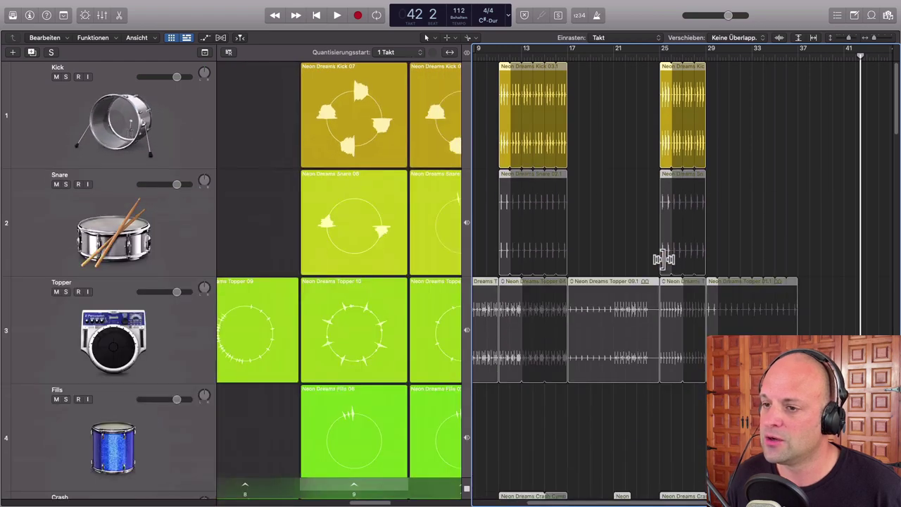
scroll(664, 258, down, 5)
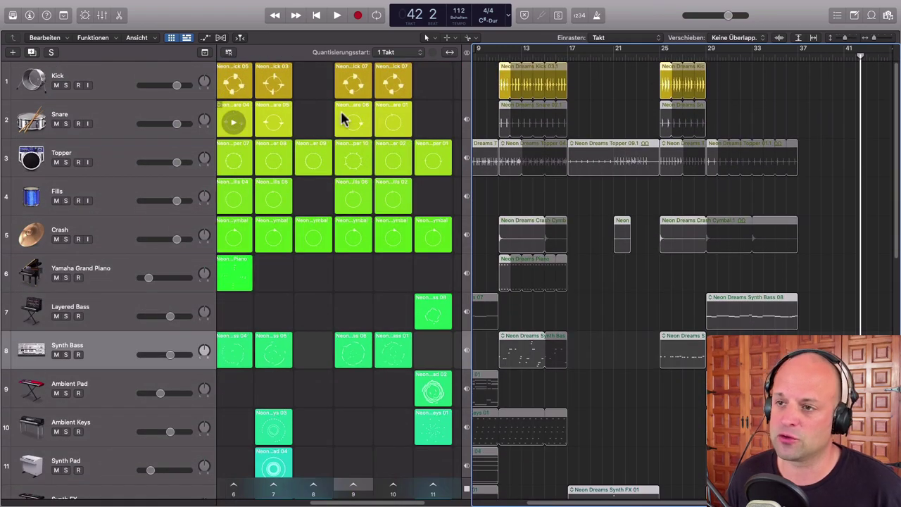
scroll(518, 126, down, 5)
scroll(520, 134, down, 5)
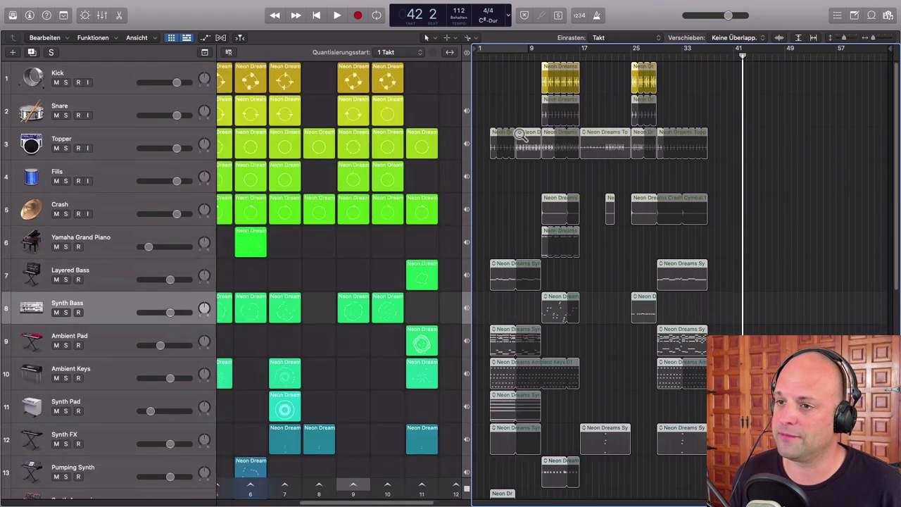
scroll(520, 134, down, 3)
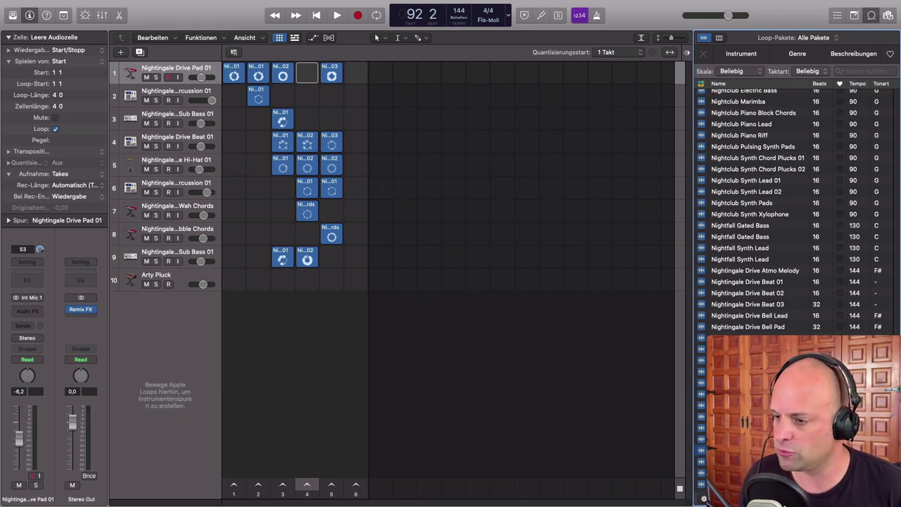
Add the Snare Fills loop to scene 6 of the Nightingale Drive Beat 01 track and play scenes 1 and 2
drag(746, 451, 362, 146)
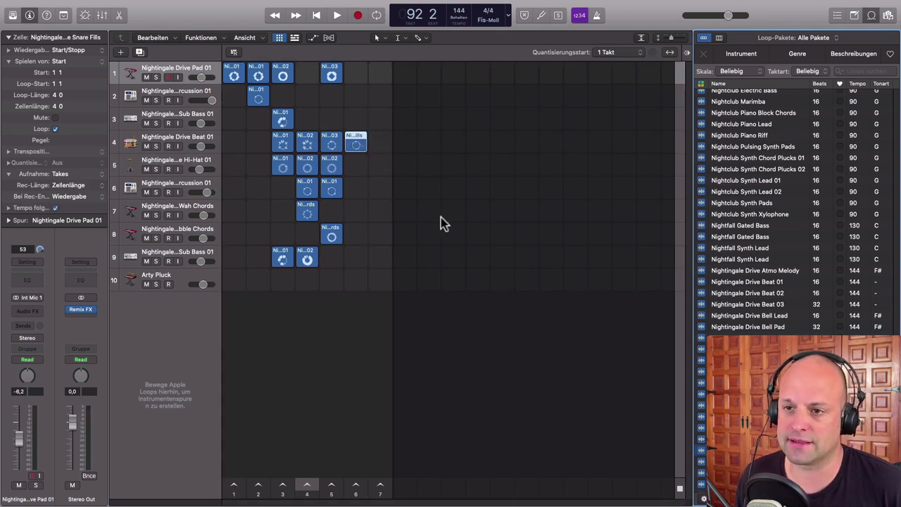
click(235, 488)
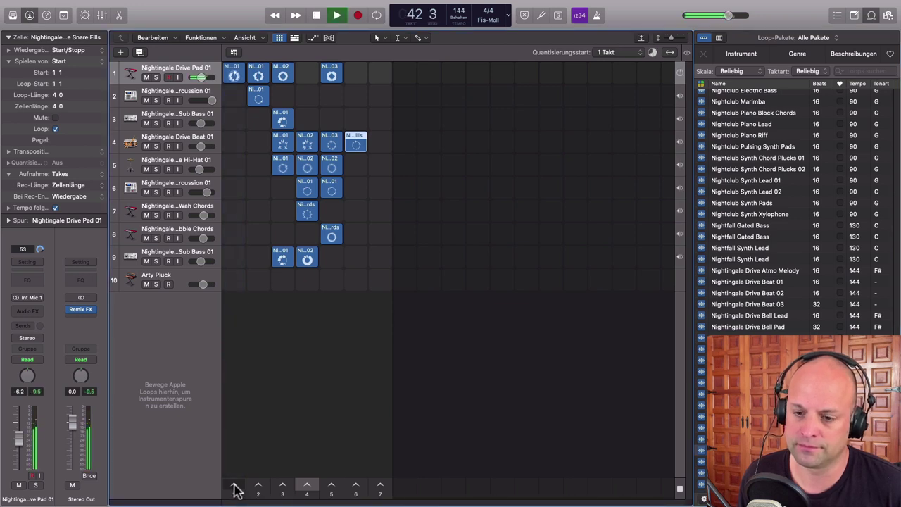
click(258, 488)
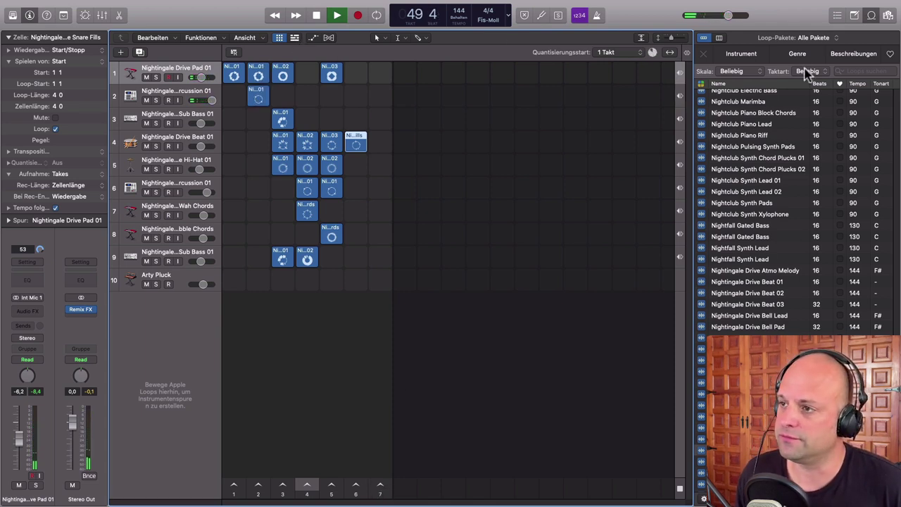
Hide the loop browser, show the tracks area beside the Live Loops grid, and stop playback
click(872, 16)
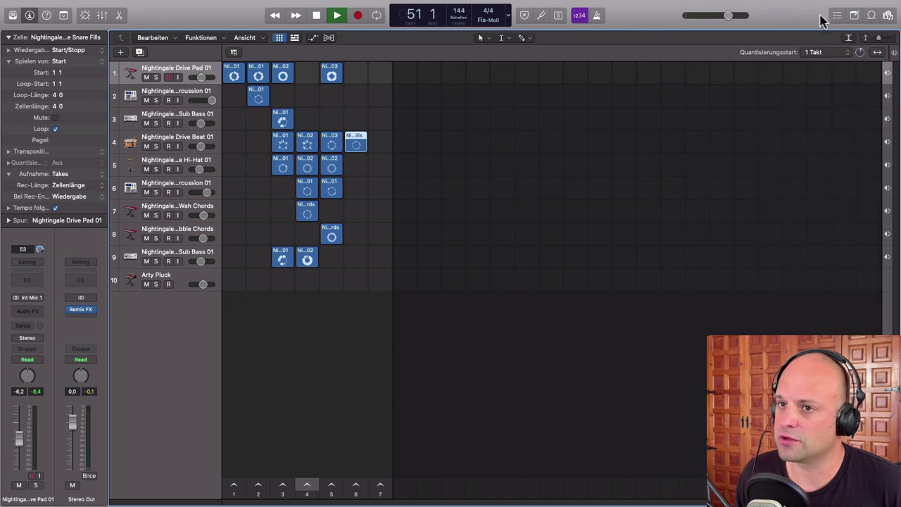
click(296, 39)
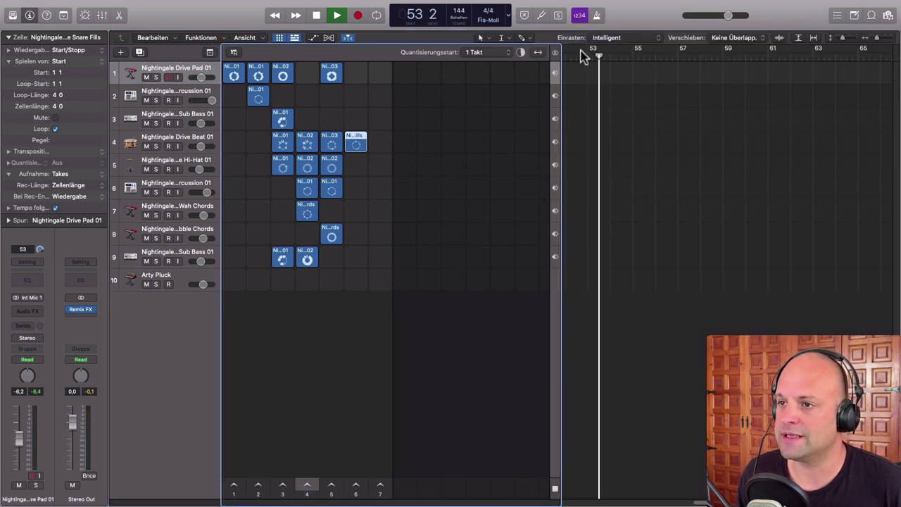
key(space)
Enable the cycle range in the tracks area and set it from bar 1 to bar 3
scroll(590, 73, left, 5)
scroll(592, 74, left, 10)
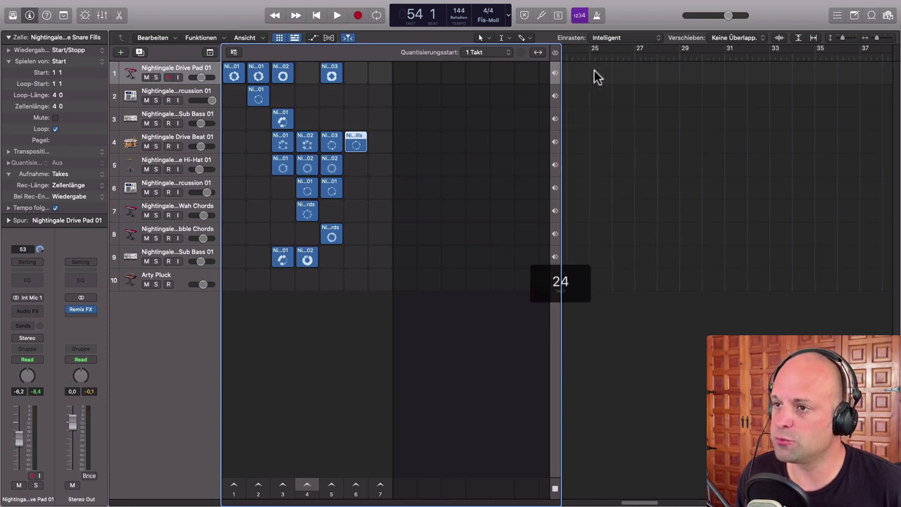
click(630, 49)
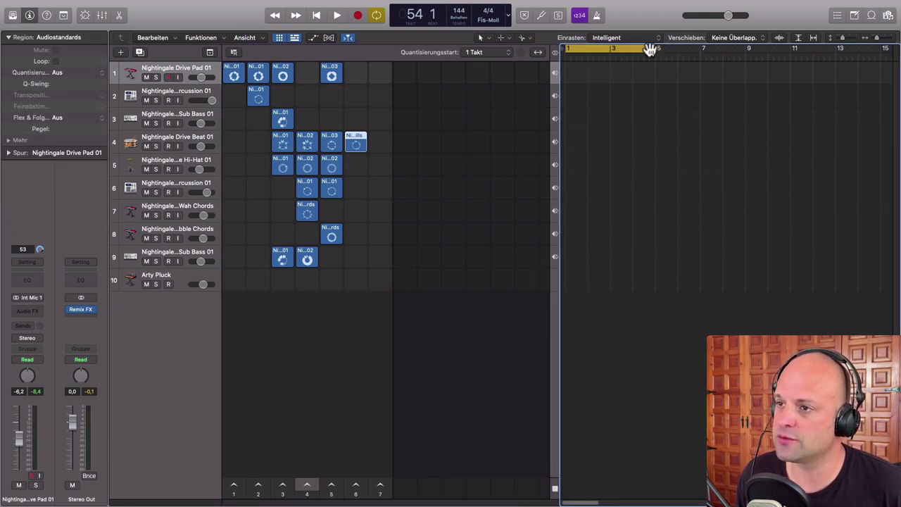
drag(652, 50, 610, 51)
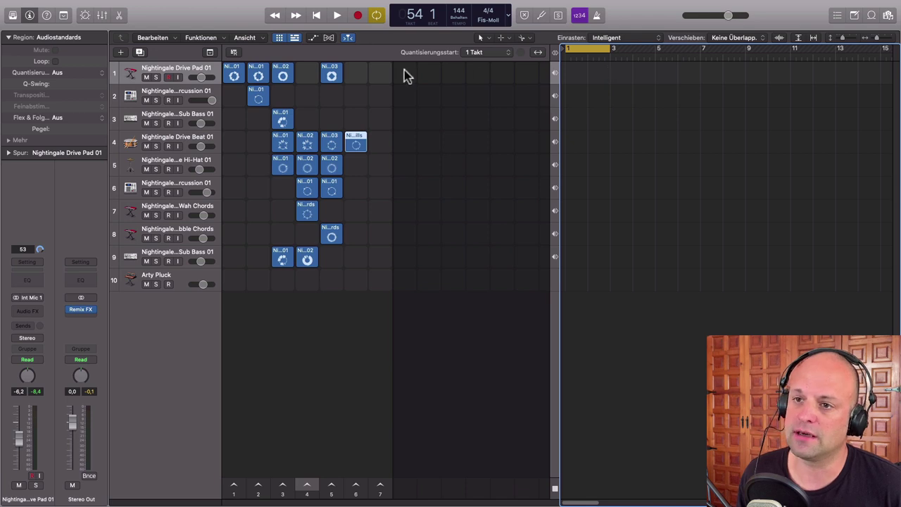
Hide the tracks area and record a melody into the scene 4 cell of the Arty Pluck track, stopping playback when done
click(295, 38)
click(203, 185)
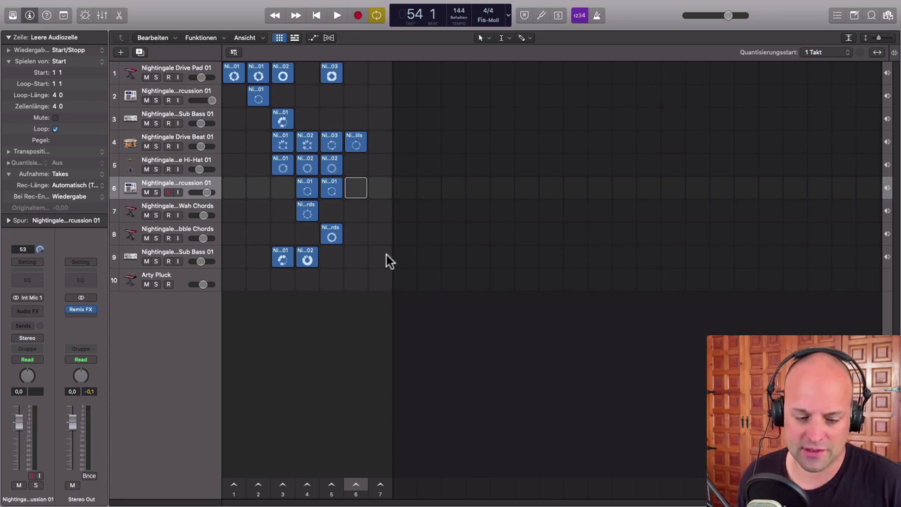
click(198, 282)
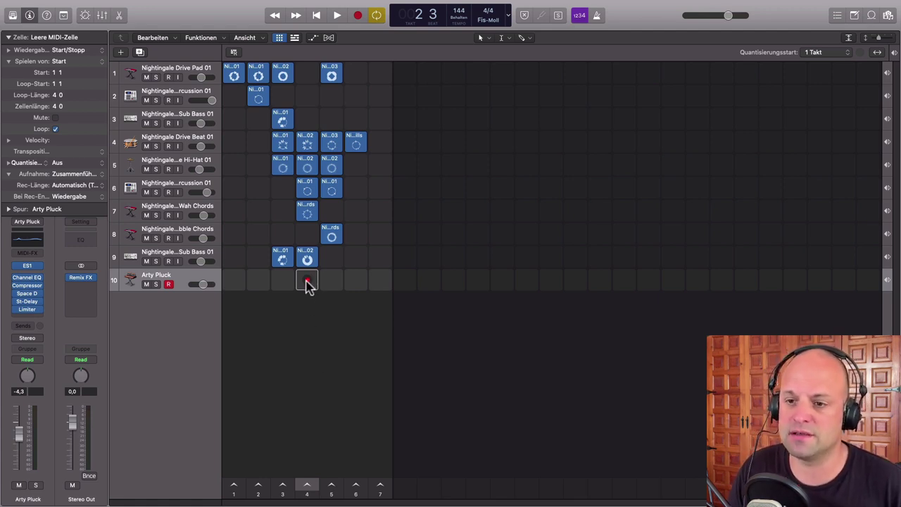
click(307, 282)
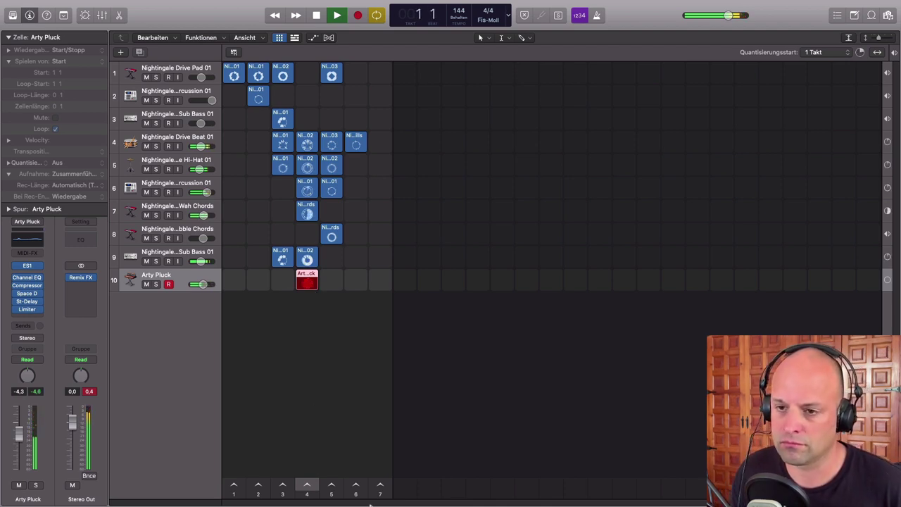
click(317, 16)
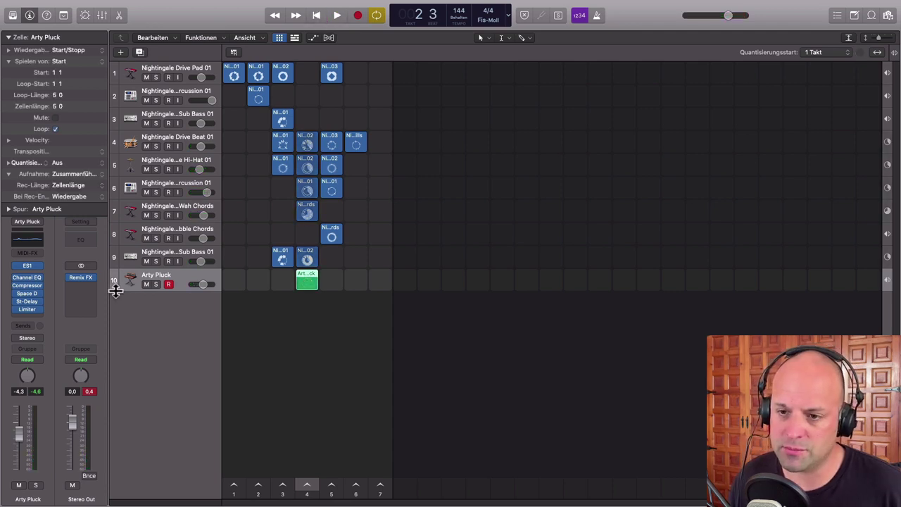
Enlarge the Arty Pluck track row and quantize its recorded scene 4 cell to 1/16 Note
drag(116, 291, 127, 372)
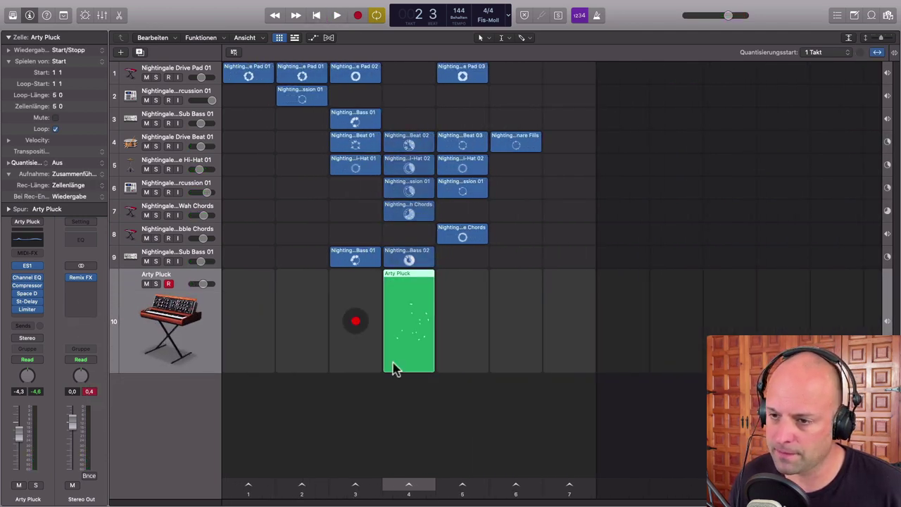
right_click(419, 279)
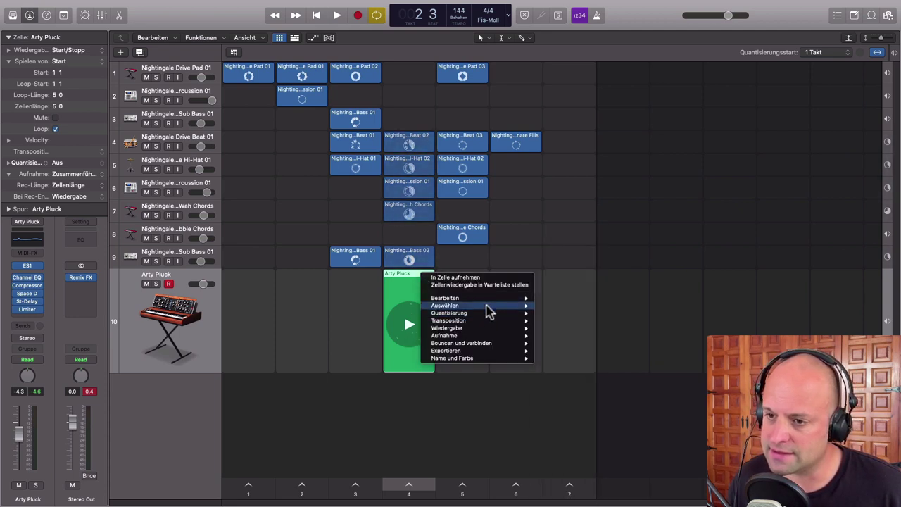
mouse_move(491, 319)
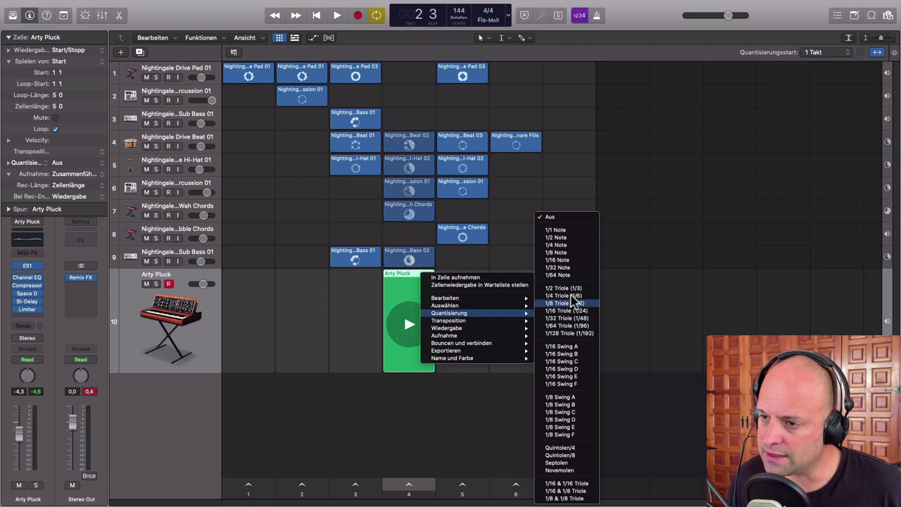
click(567, 259)
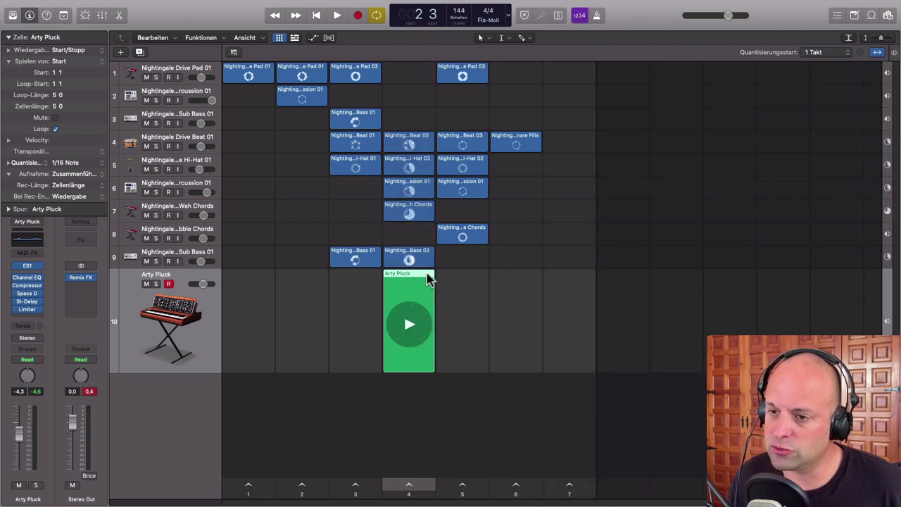
Open the Arty Pluck cell in the Piano Roll, look over its recorded notes, and close the editor
double_click(389, 273)
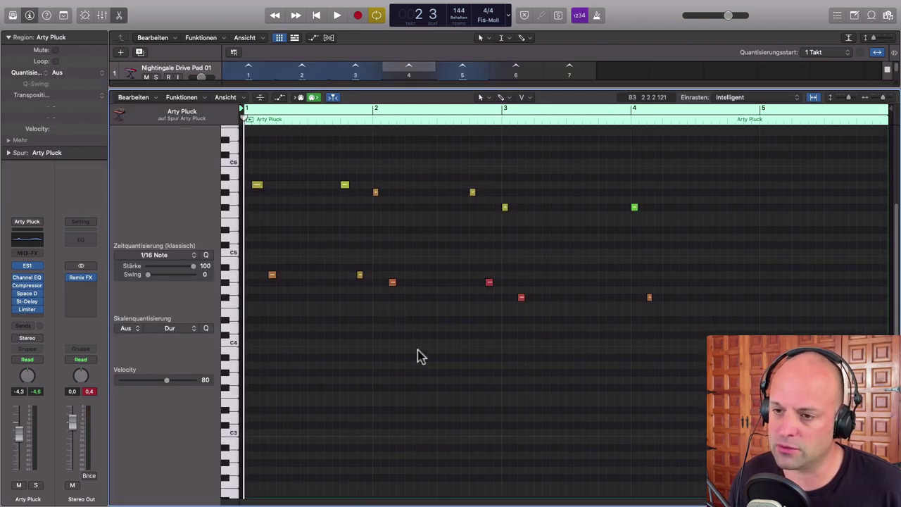
scroll(378, 287, up, 3)
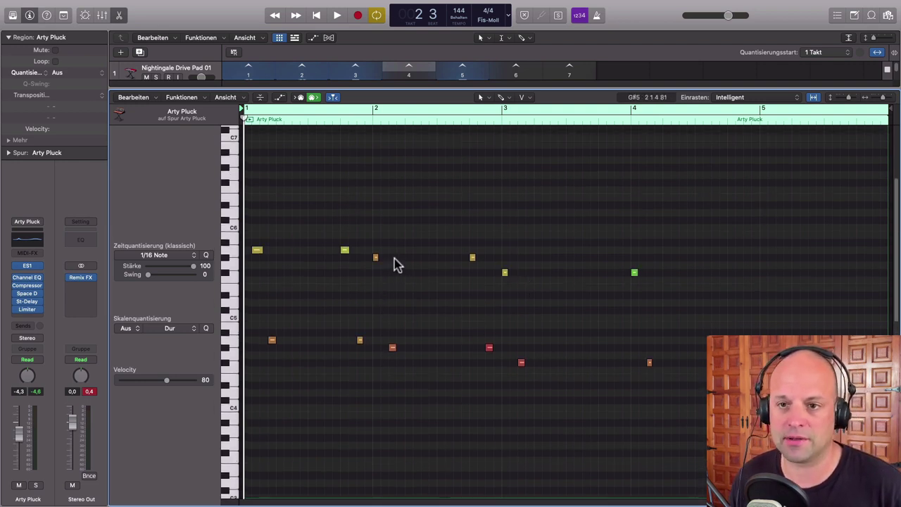
mouse_move(258, 251)
mouse_down()
mouse_move(259, 234)
mouse_move(257, 245)
mouse_up()
key(e)
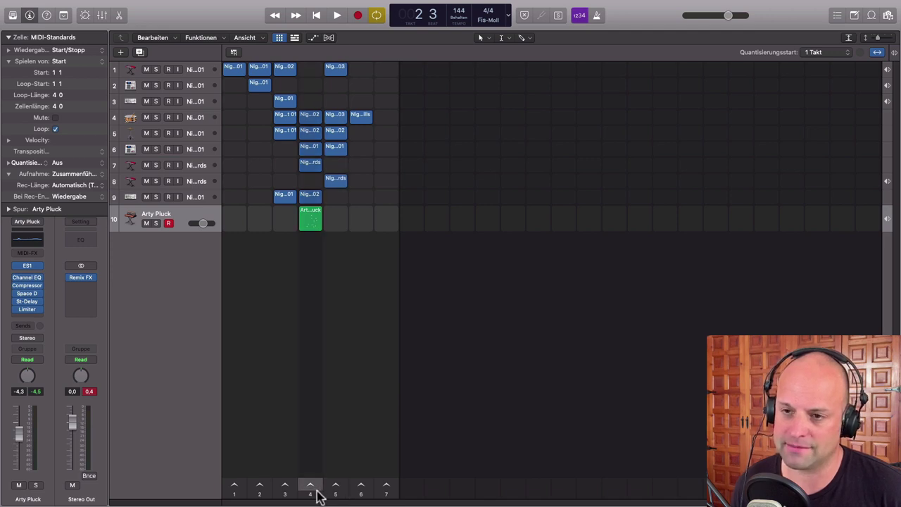
Insert two empty scenes at scene 4 and undo the second insertion
key(super+r)
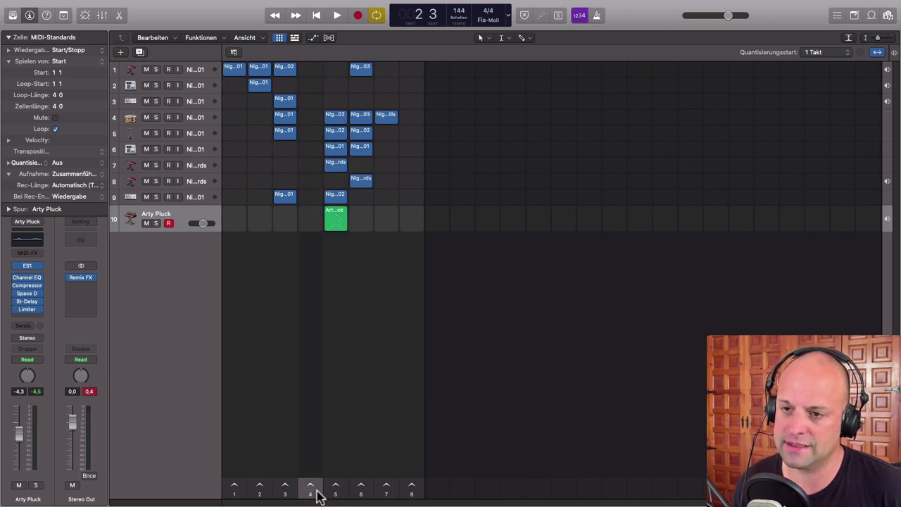
key(super+r)
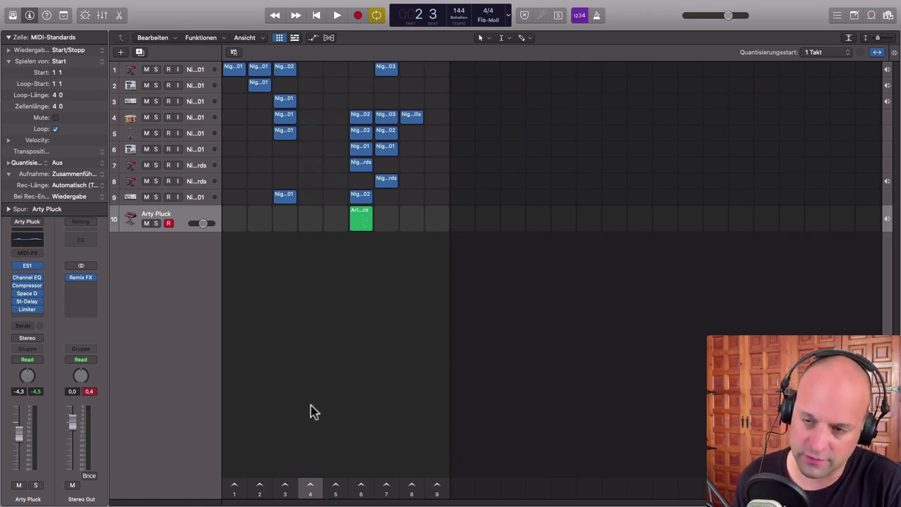
key(super+z)
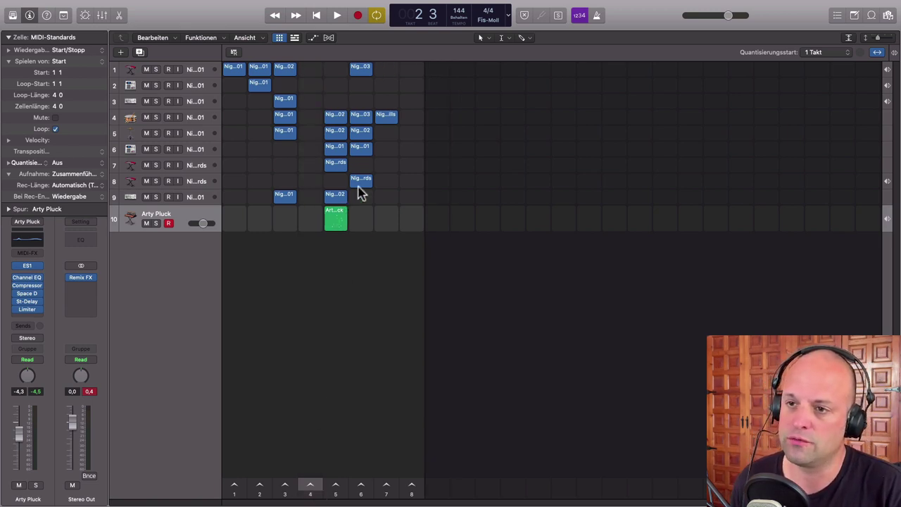
Try moving the beat, hi-hat, percussion and chord cells of scene 6 to scene 4 and copying them to scene 8, undoing both attempts
drag(363, 200, 307, 118)
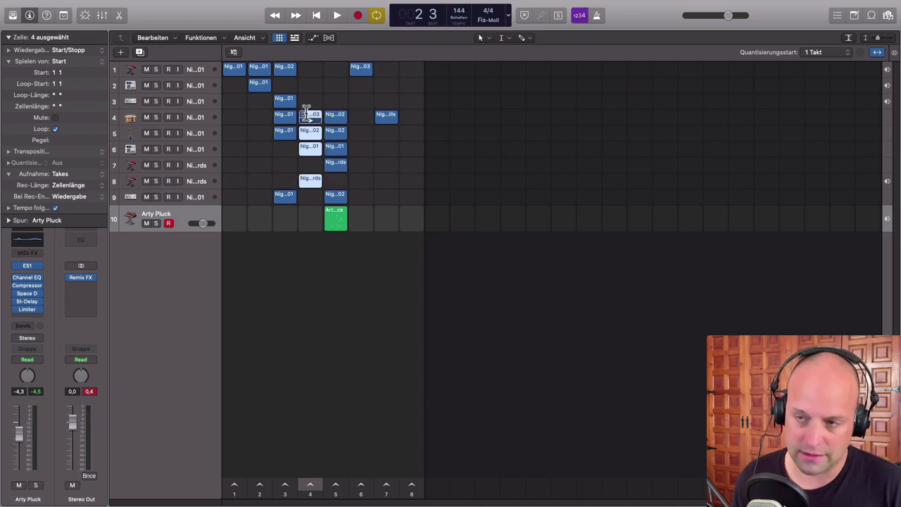
key(super+z)
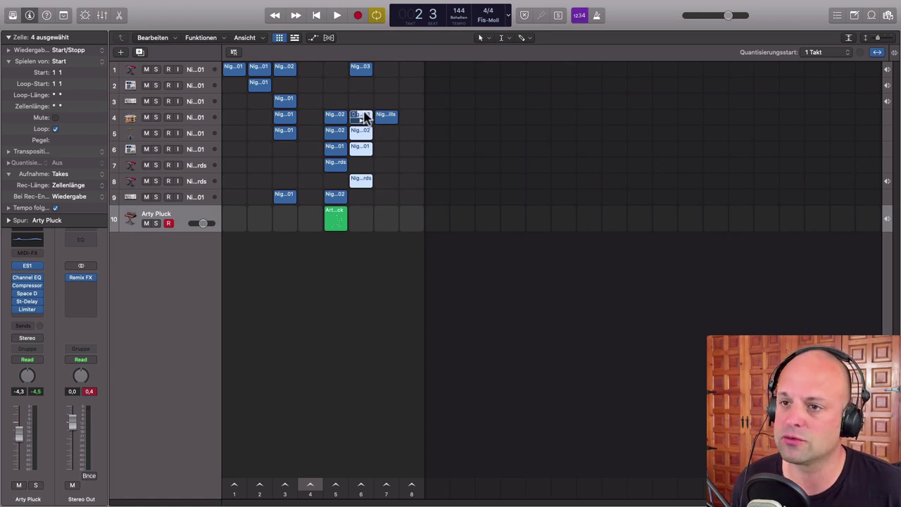
drag(365, 118, 412, 118)
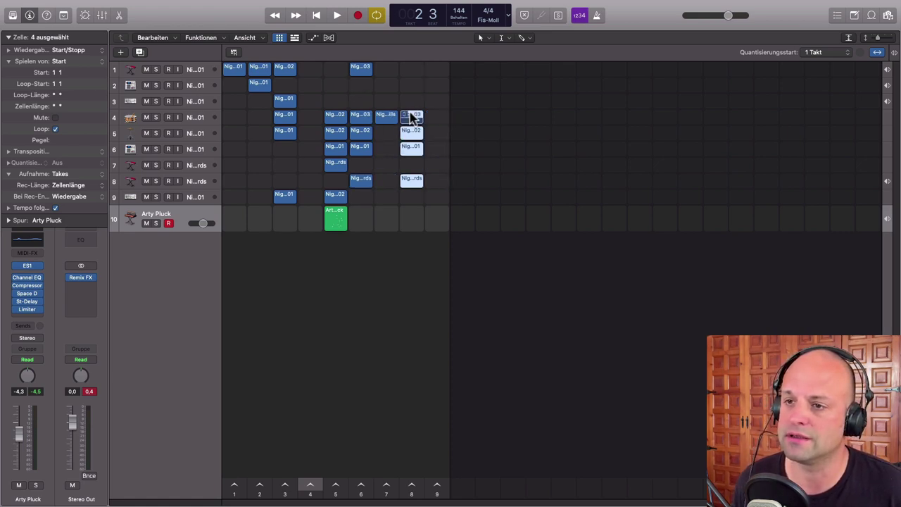
key(super+z)
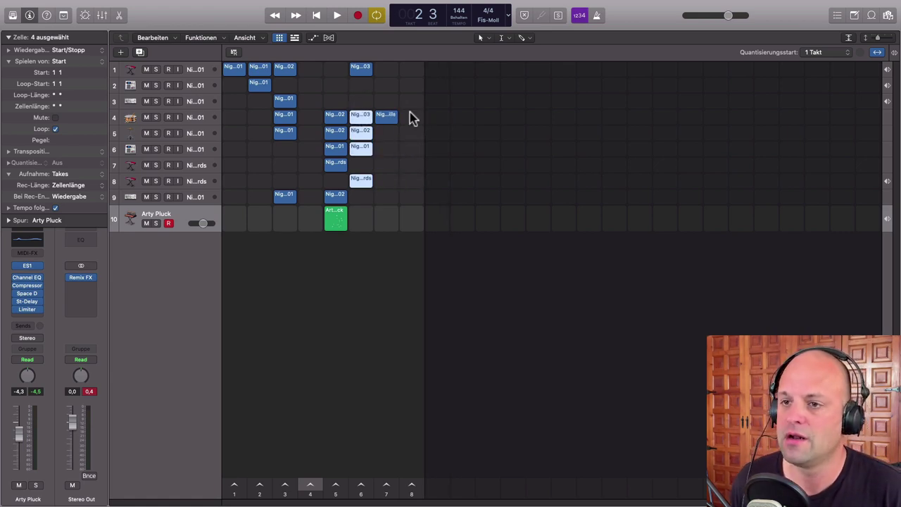
click(360, 261)
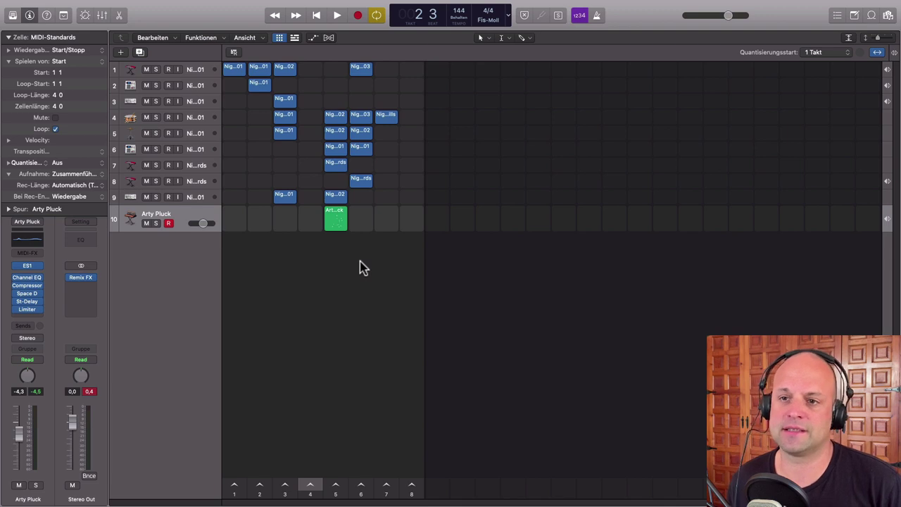
Play the scene 3 beat cell, and the scene 1 pad with the scene 5 Wah Chords and beat, ending each pass with empty scene 8
click(285, 122)
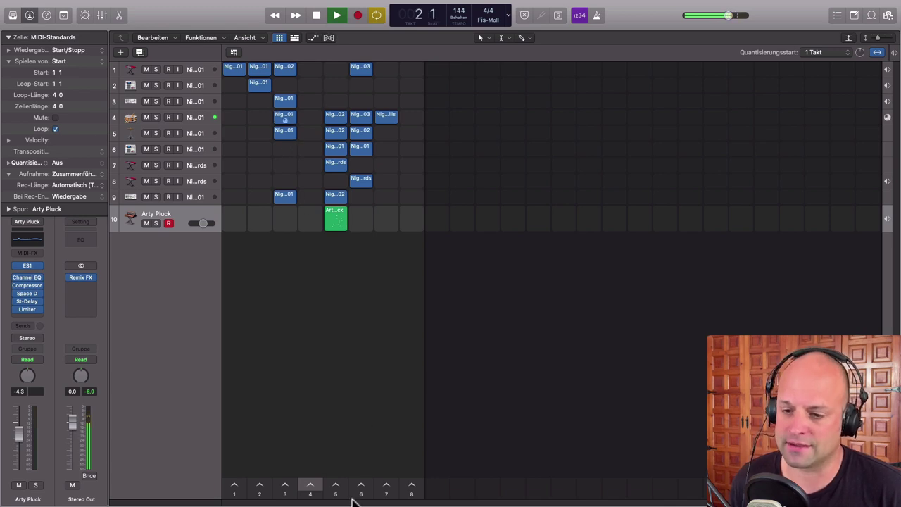
click(413, 489)
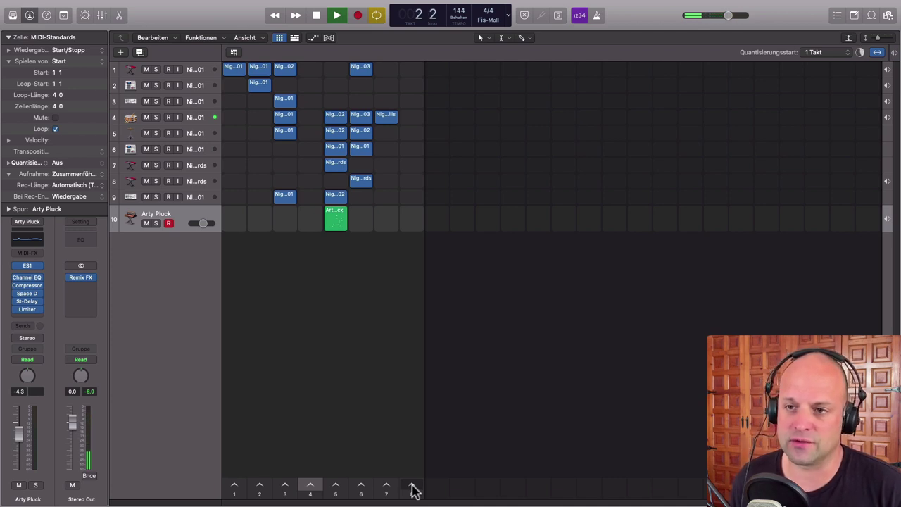
click(238, 68)
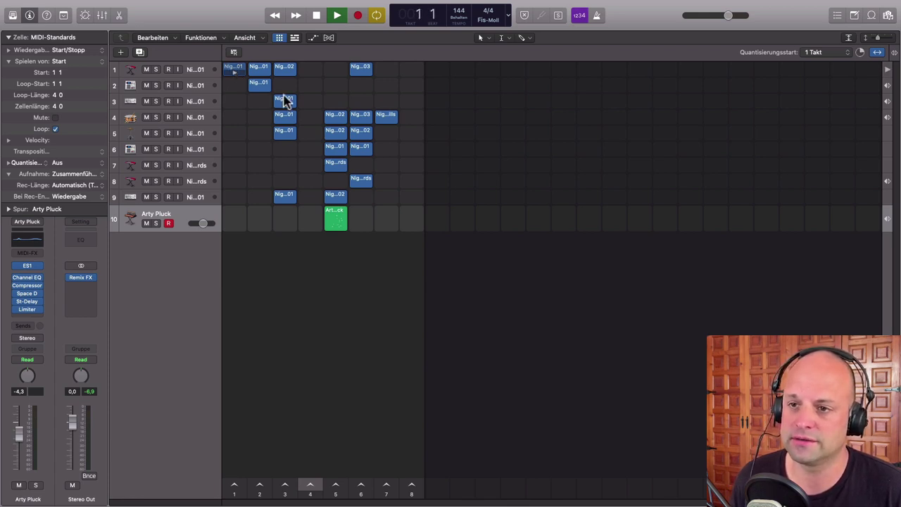
click(341, 162)
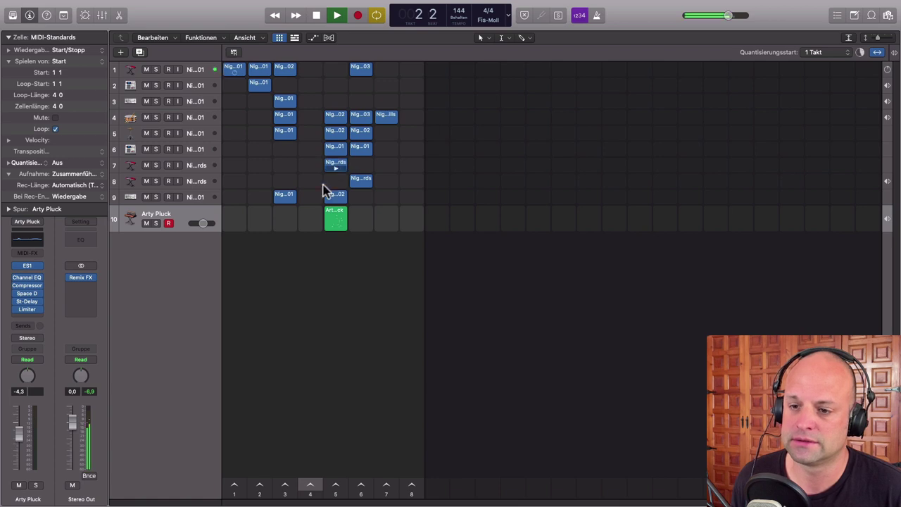
click(336, 116)
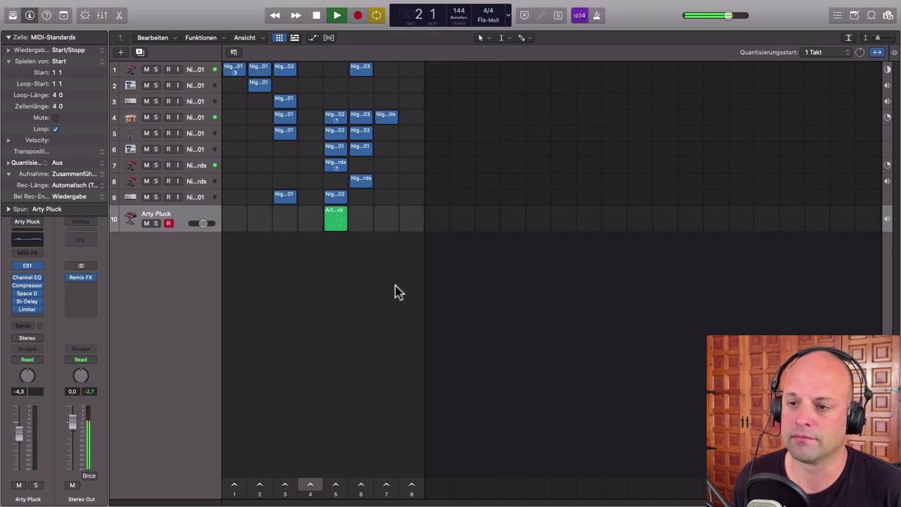
click(414, 487)
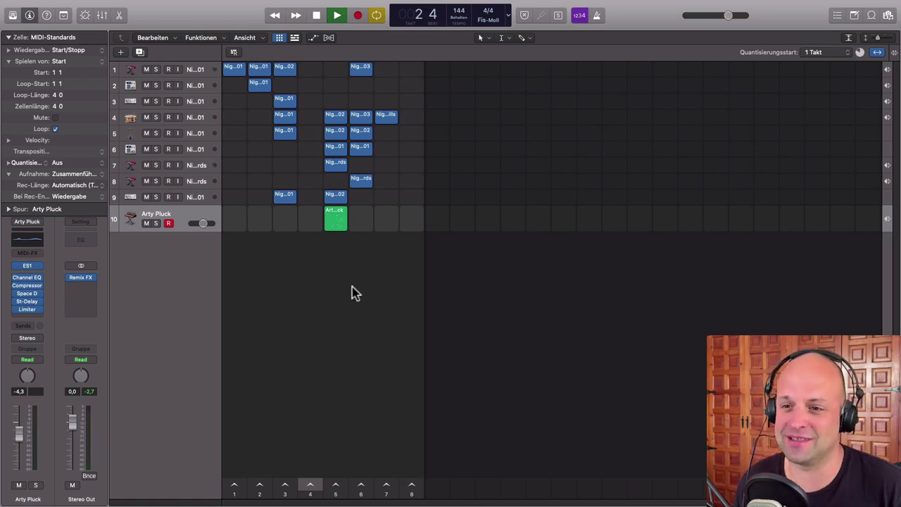
Delete the empty scene 4 from the Live Loops grid
key(BackSpace)
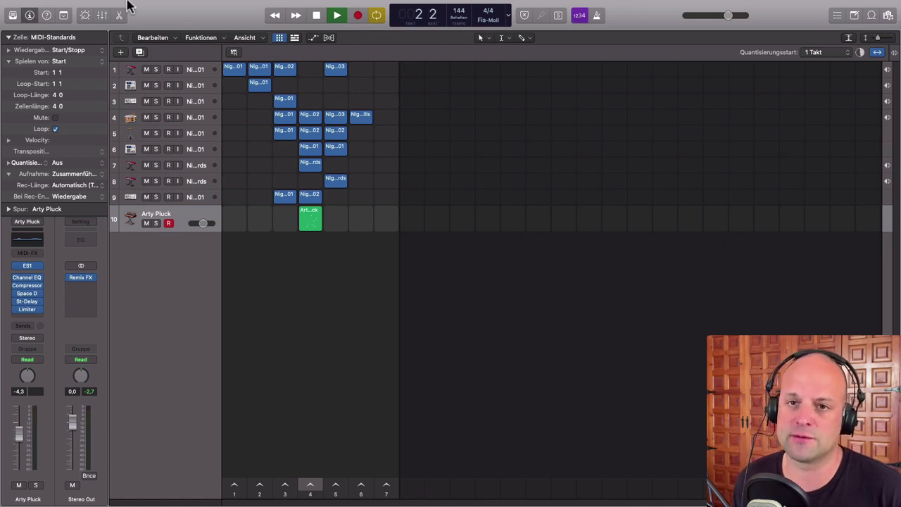
Show the master channel's Remix FX performance pads and view the effects available for the Filter pad
click(84, 16)
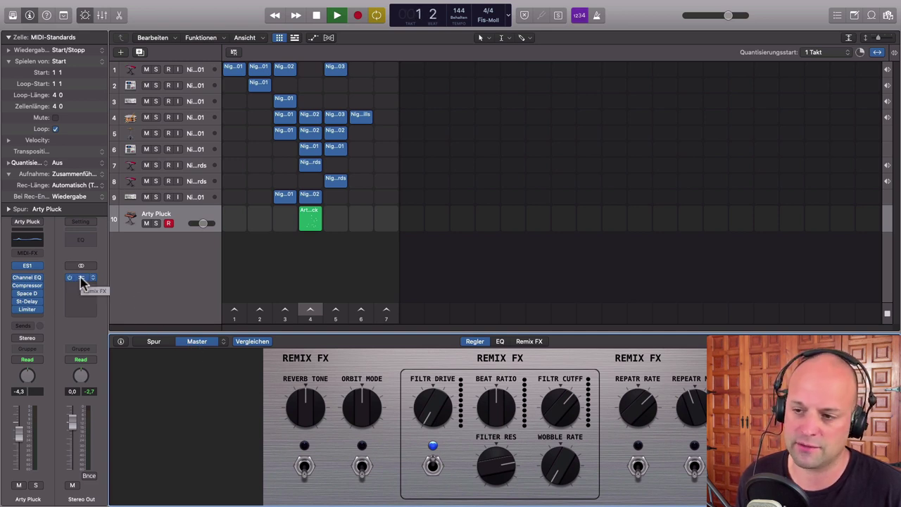
click(537, 343)
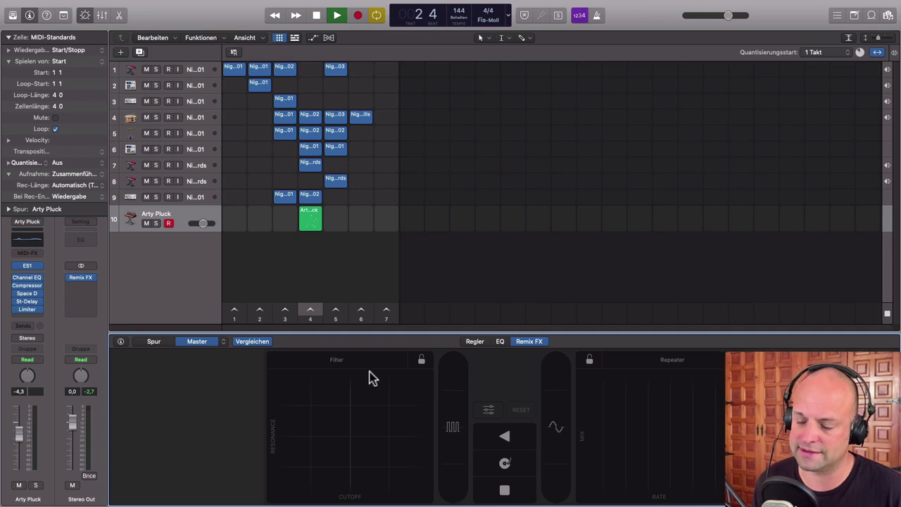
click(338, 360)
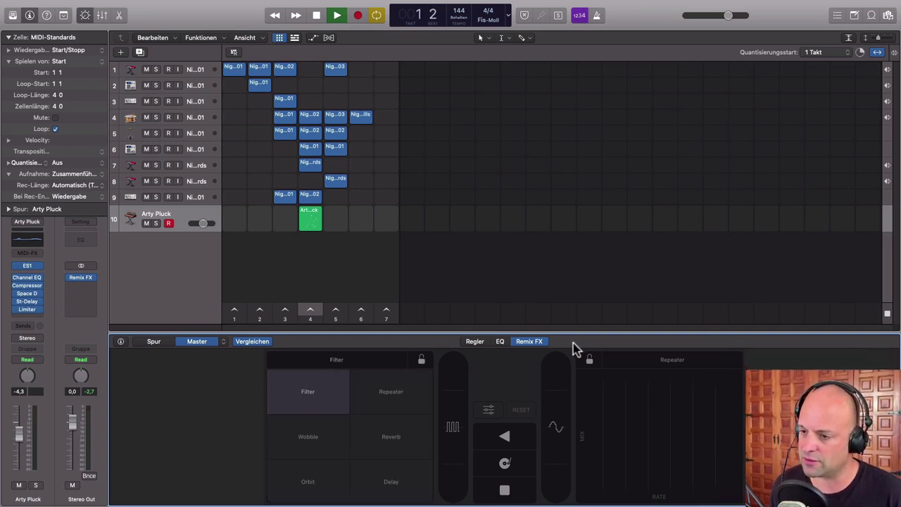
click(520, 368)
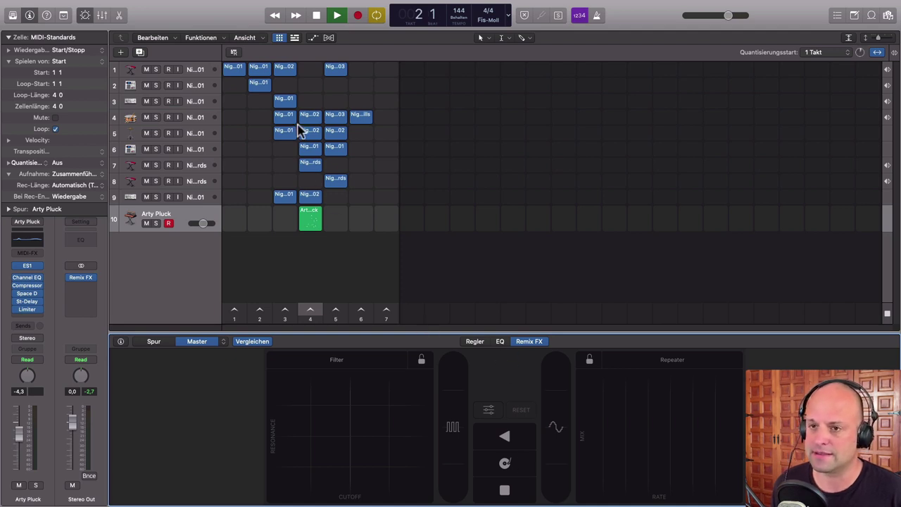
Play scene 3 while performing the Remix FX filter, gater, scratch, repeater and tape stop effects, ending playback with the empty scene 7
click(285, 314)
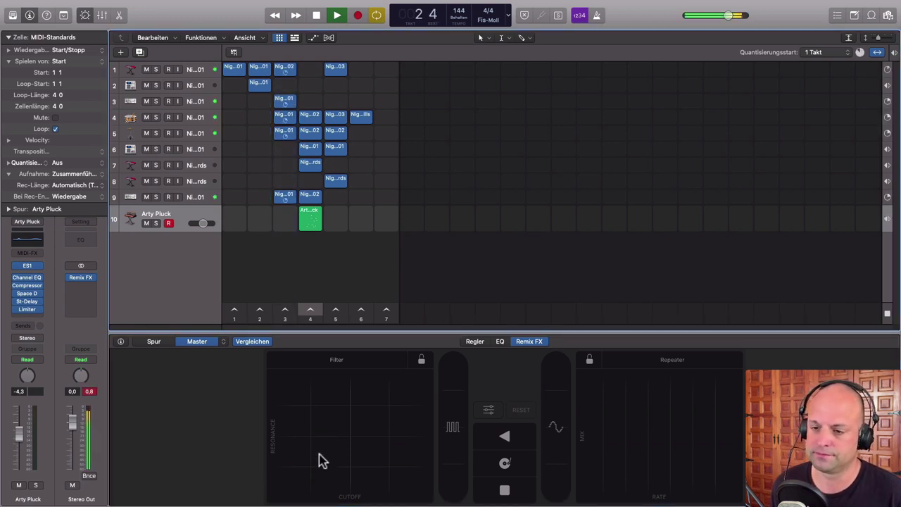
drag(403, 390, 389, 413)
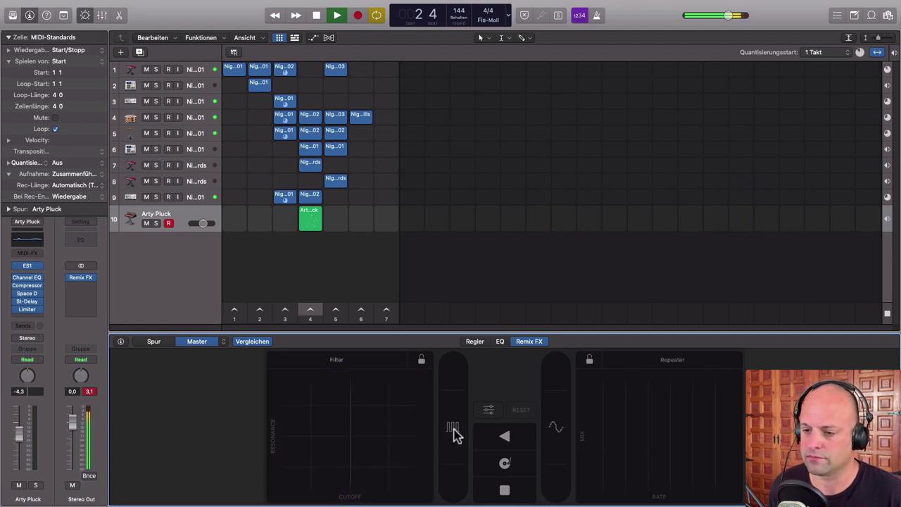
drag(454, 434, 455, 374)
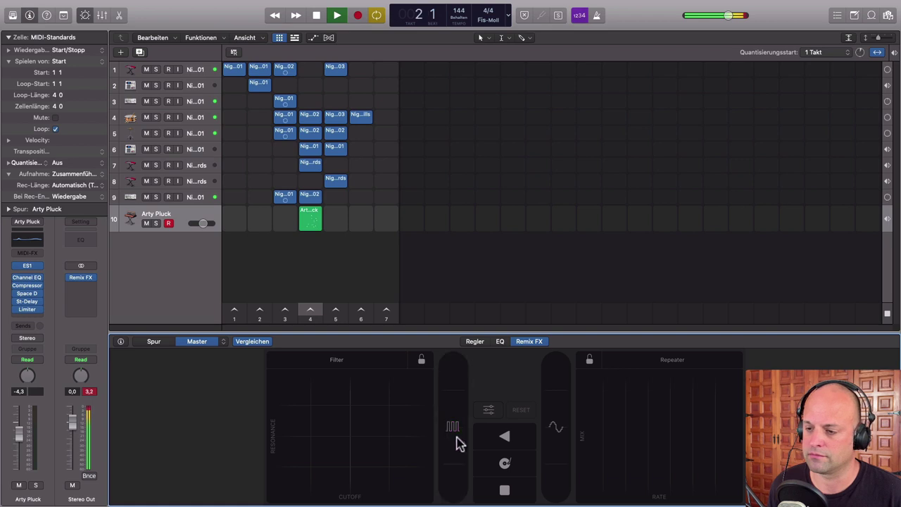
click(495, 465)
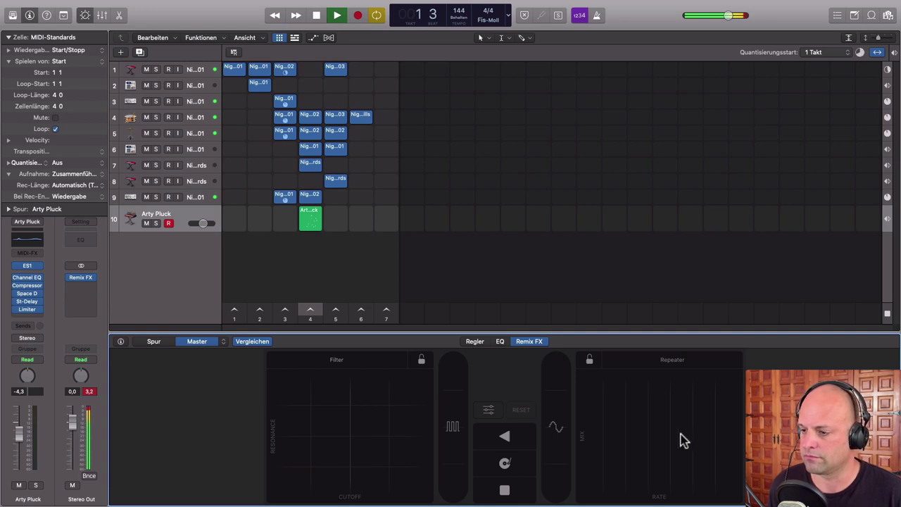
drag(683, 440, 527, 471)
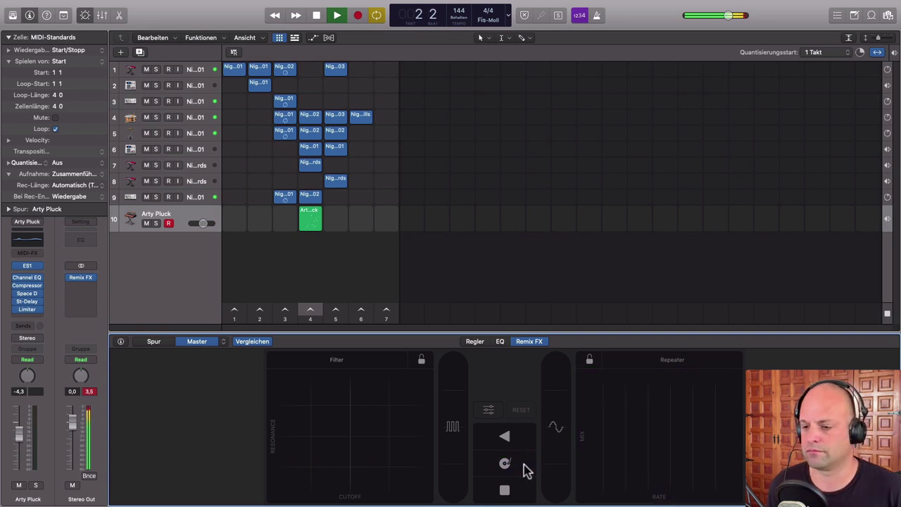
click(495, 493)
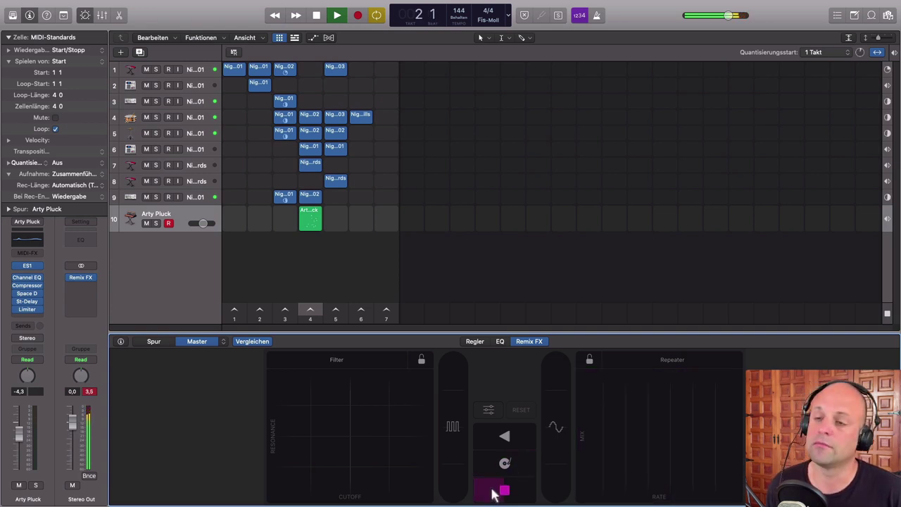
click(387, 311)
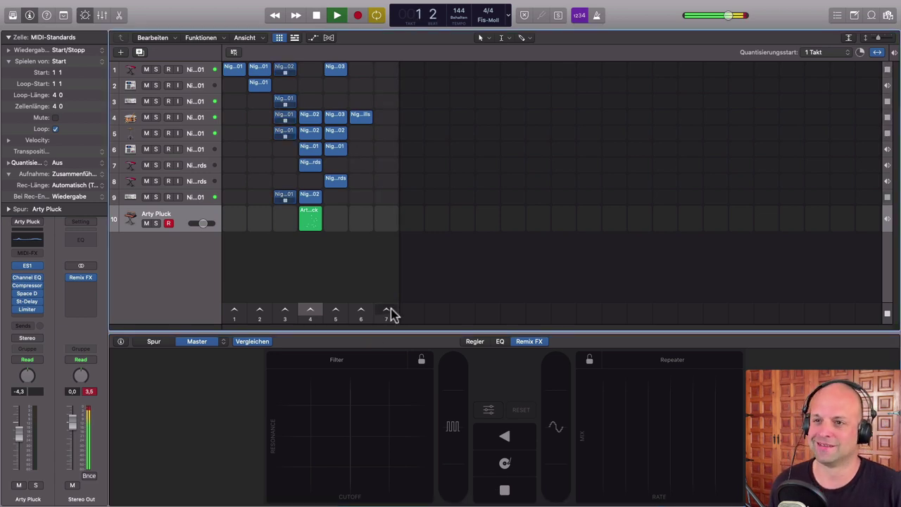